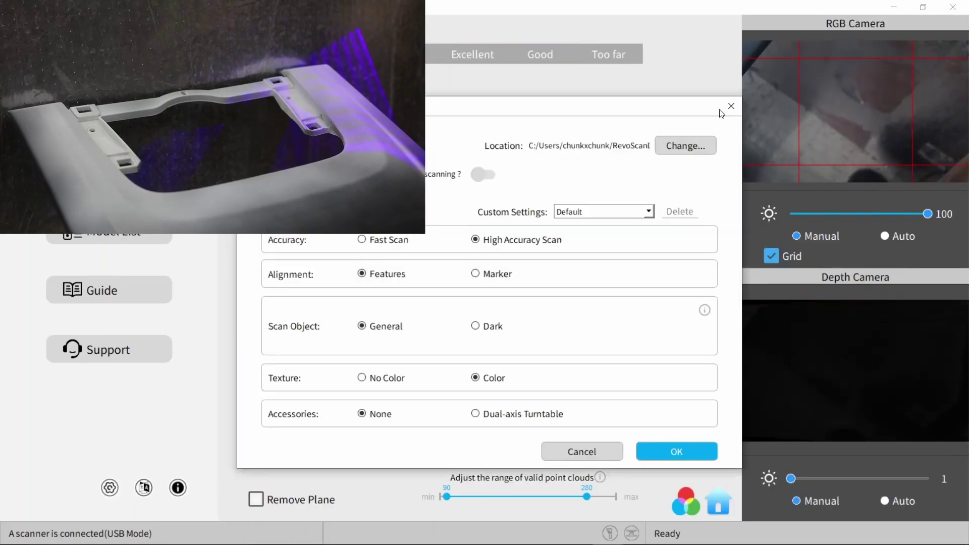
Step: Run a first console scan at depth brightness 2, then pause and stop it
{"action": "left_click", "coordinate": [730, 106]}
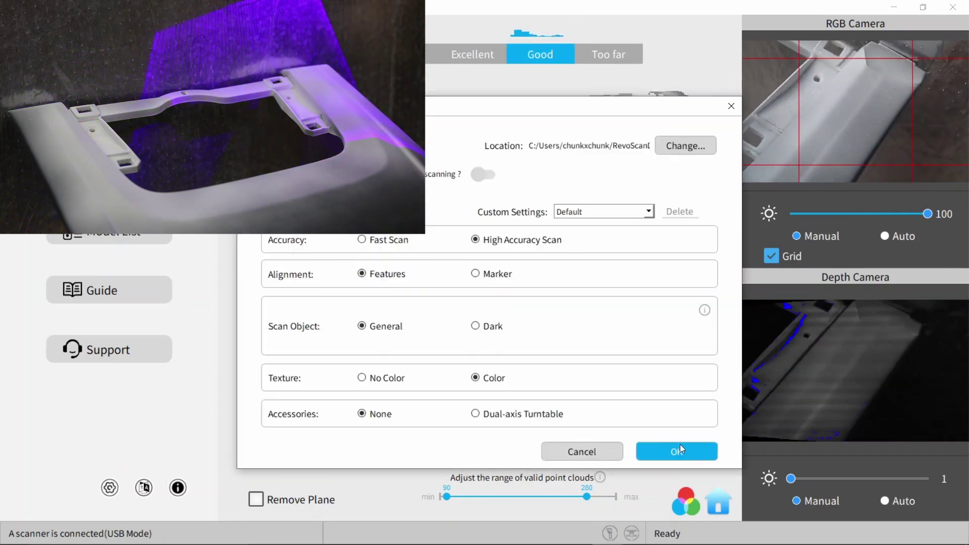
{"action": "left_click", "coordinate": [678, 449]}
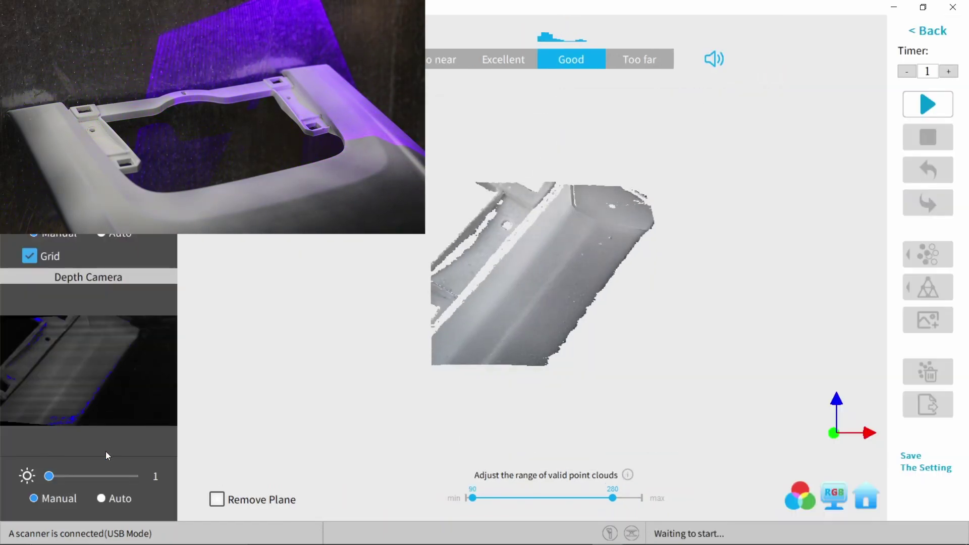
{"action": "left_click_drag", "start_coordinate": [51, 477], "coordinate": [63, 478]}
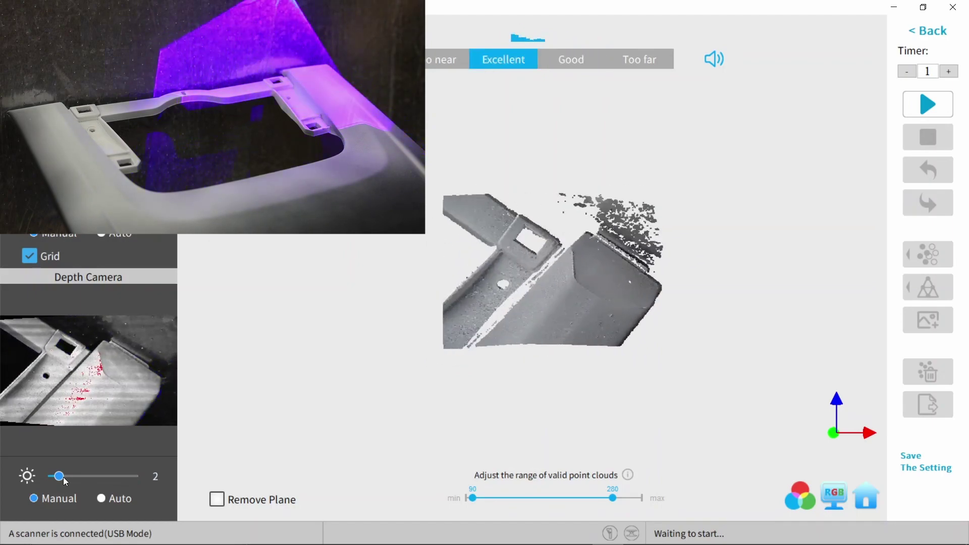
{"action": "key", "text": "space"}
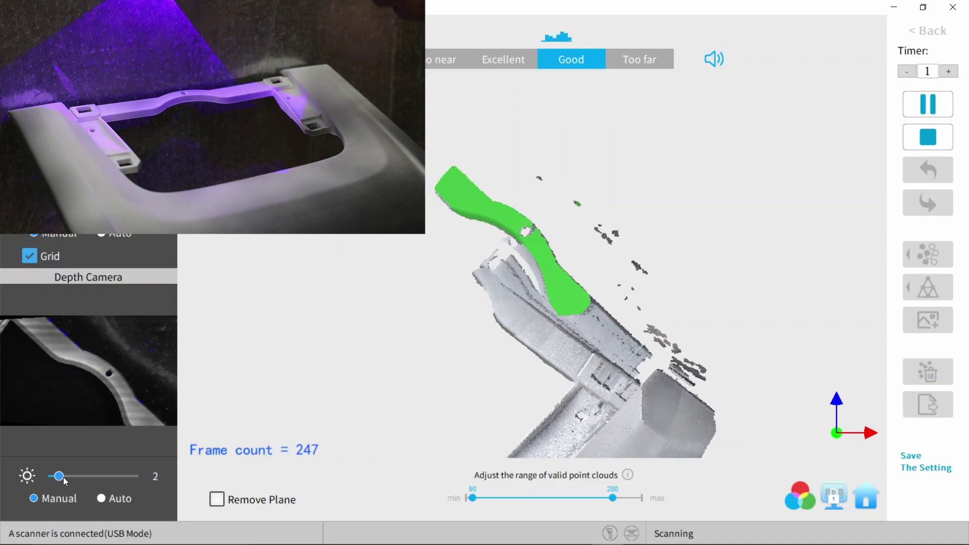
{"action": "key", "text": "space"}
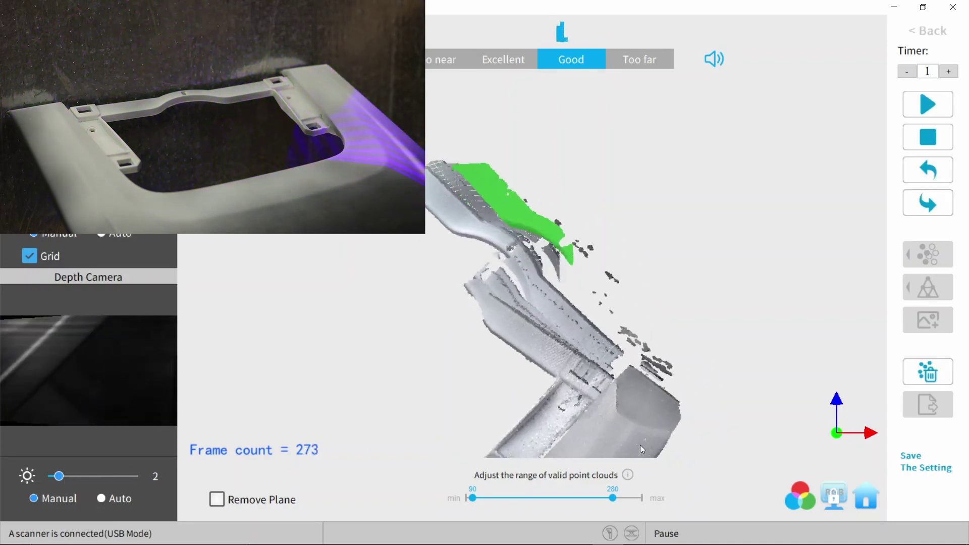
{"action": "left_click", "coordinate": [912, 137]}
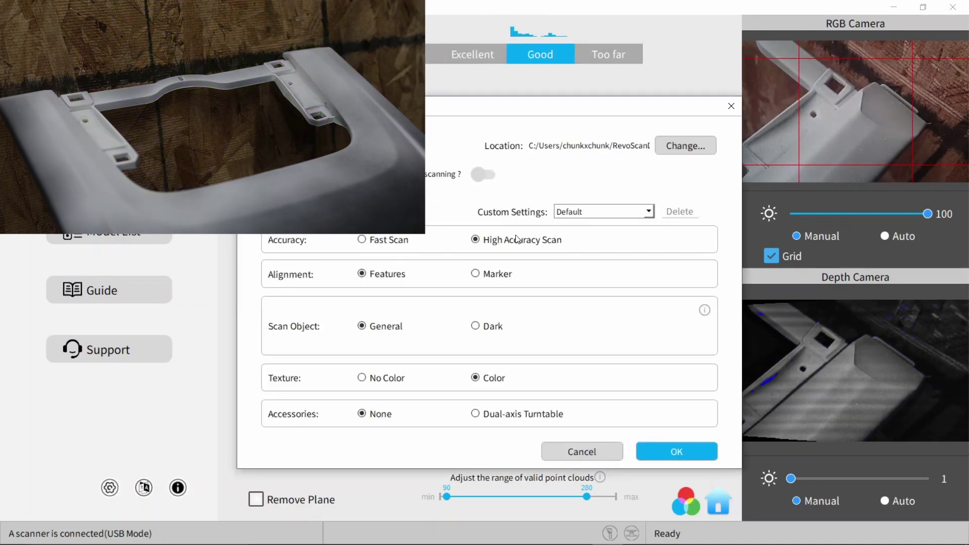
Step: Take a short scan of the console, then stop and restart to discard it
{"action": "left_click", "coordinate": [684, 453]}
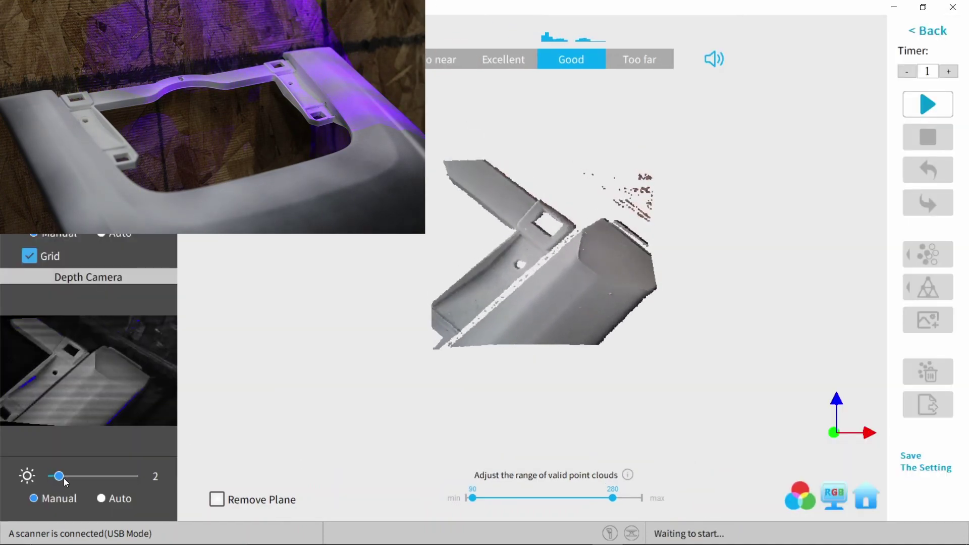
{"action": "key", "text": "space"}
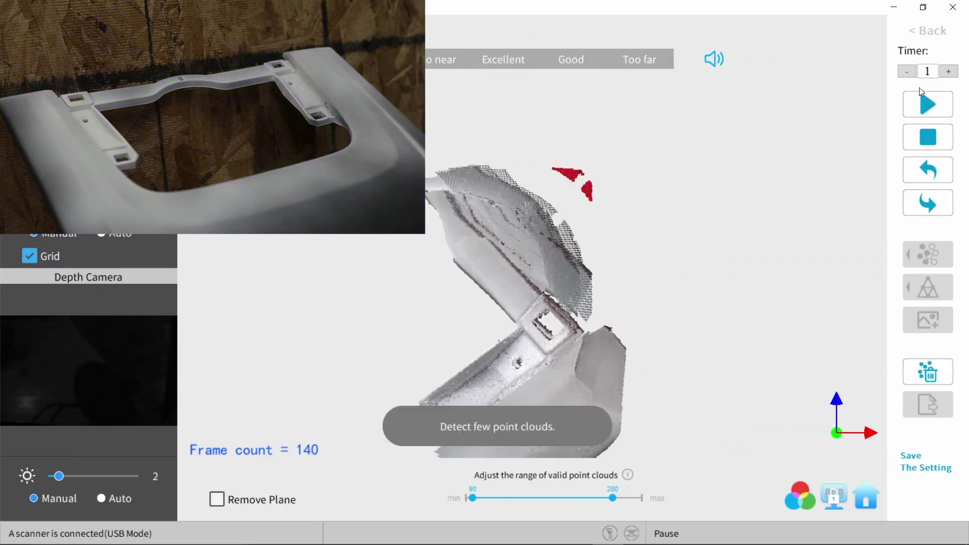
{"action": "left_click", "coordinate": [925, 146]}
{"action": "left_click", "coordinate": [539, 285]}
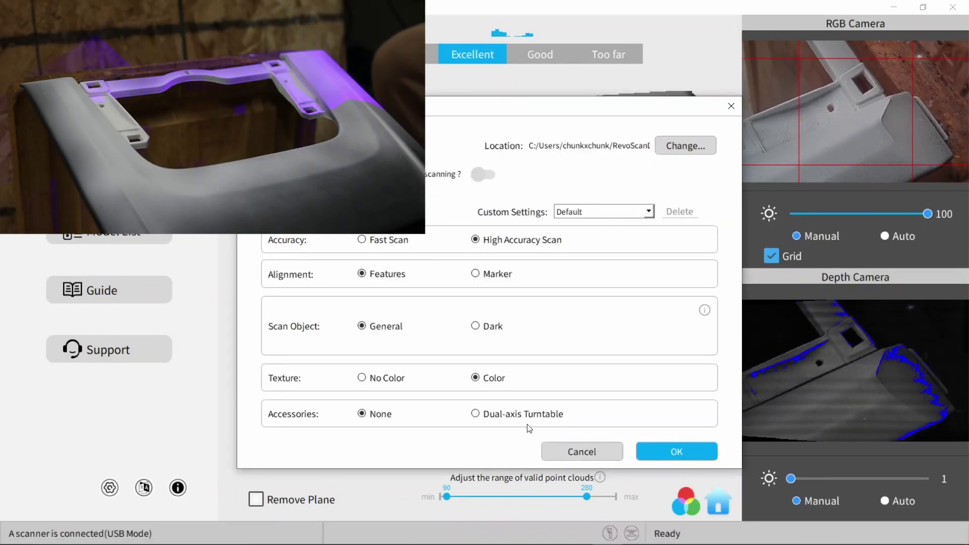
Step: Scan at depth brightness 2 to 779 frames, then pause, stop and restart
{"action": "left_click", "coordinate": [677, 449]}
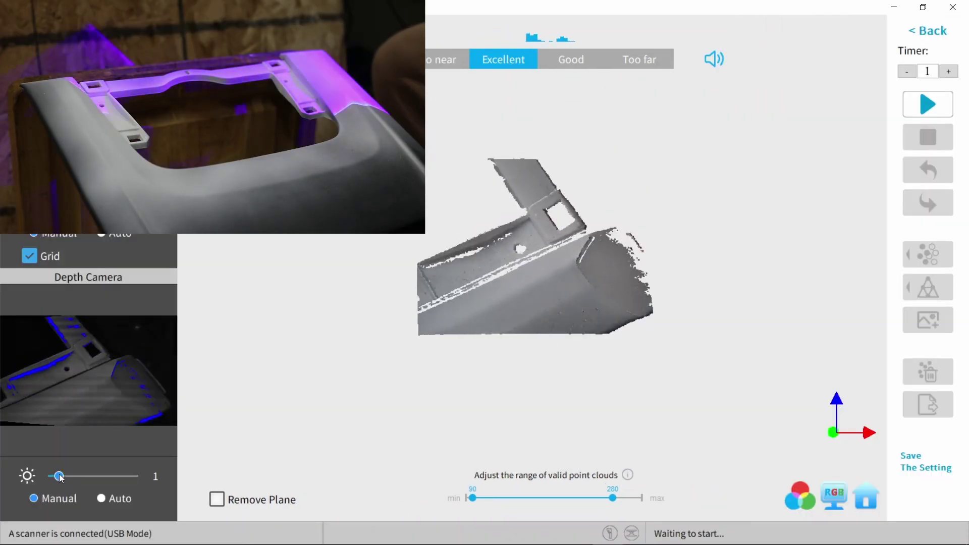
{"action": "left_click_drag", "start_coordinate": [49, 476], "coordinate": [59, 477]}
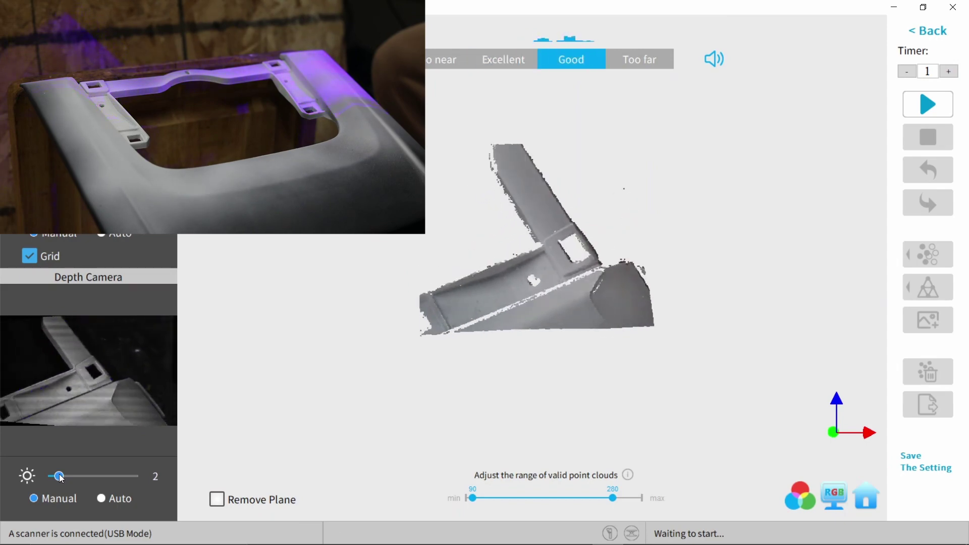
{"action": "key", "text": "space"}
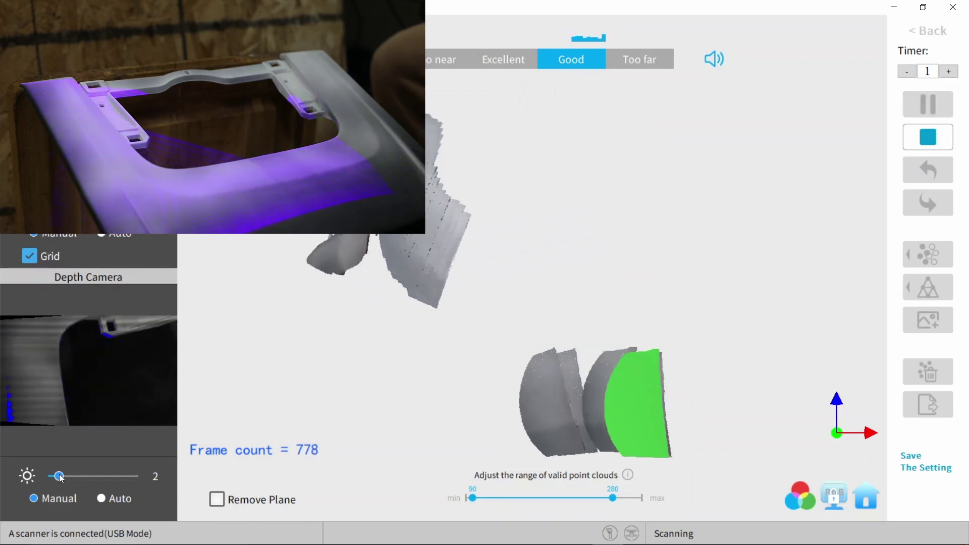
{"action": "left_click", "coordinate": [908, 99]}
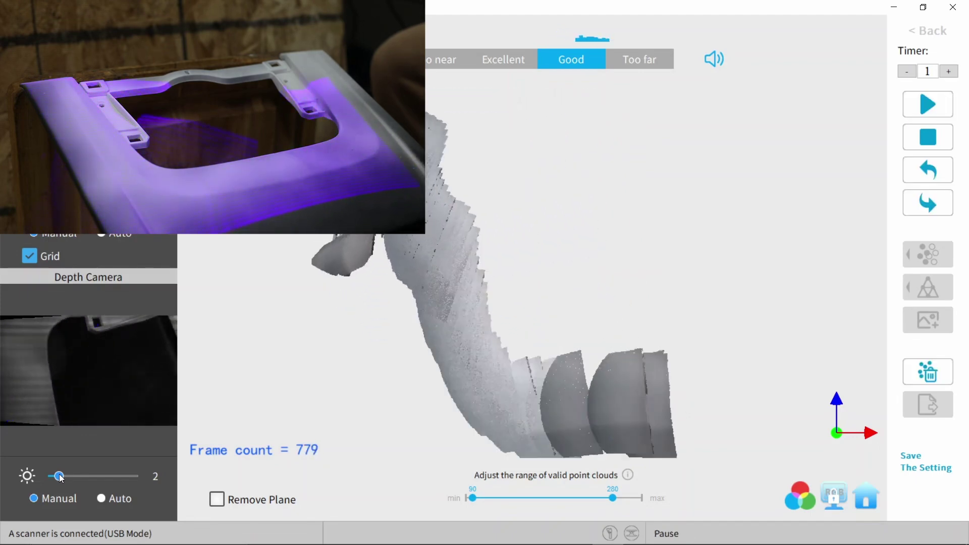
{"action": "left_click", "coordinate": [938, 146]}
{"action": "left_click", "coordinate": [555, 277]}
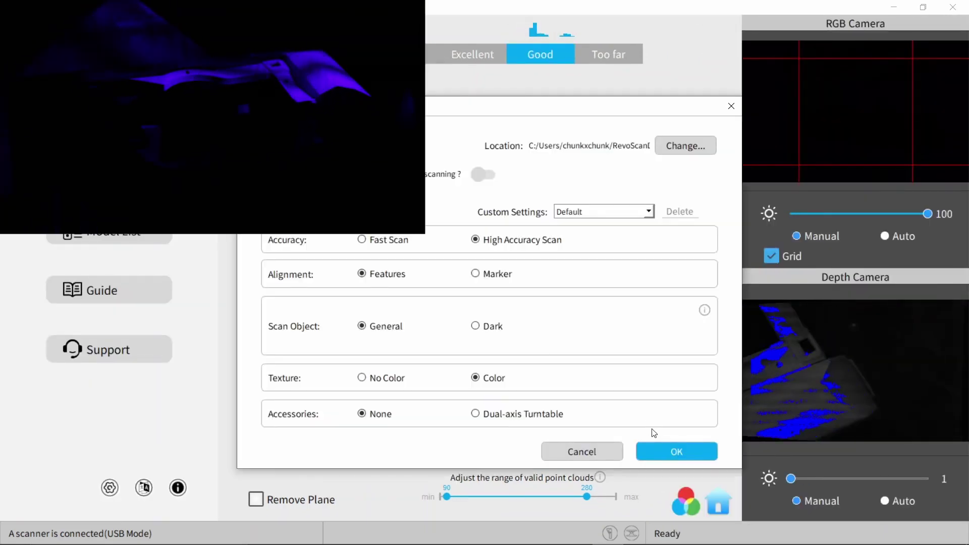
Step: Run a 3-second timed scan at depth brightness 2 to about 718 frames, then stop
{"action": "left_click", "coordinate": [658, 453]}
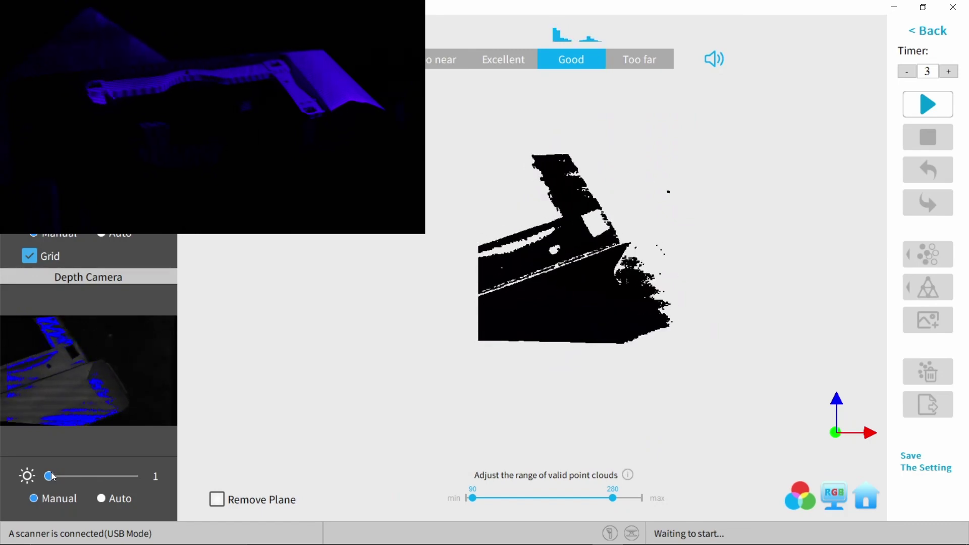
{"action": "left_click", "coordinate": [61, 476]}
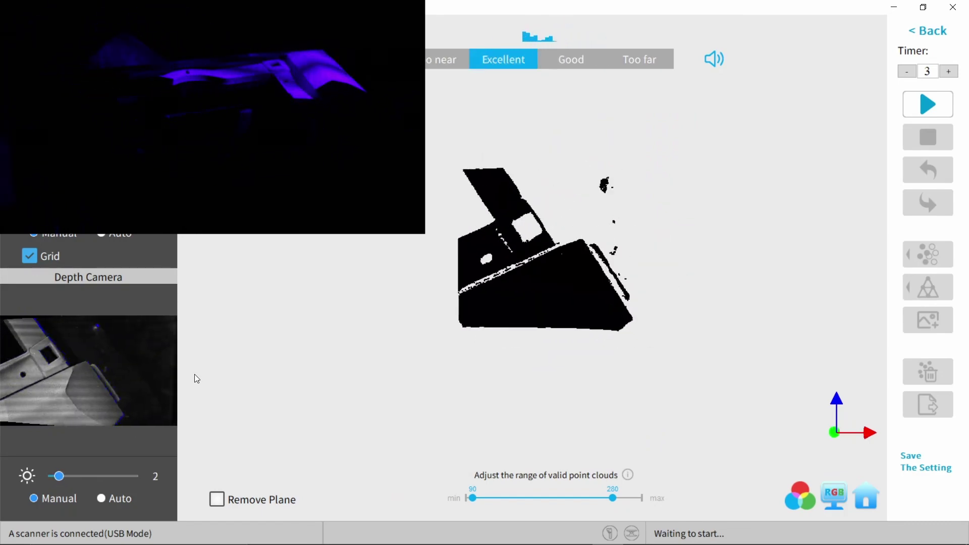
{"action": "key", "text": "space"}
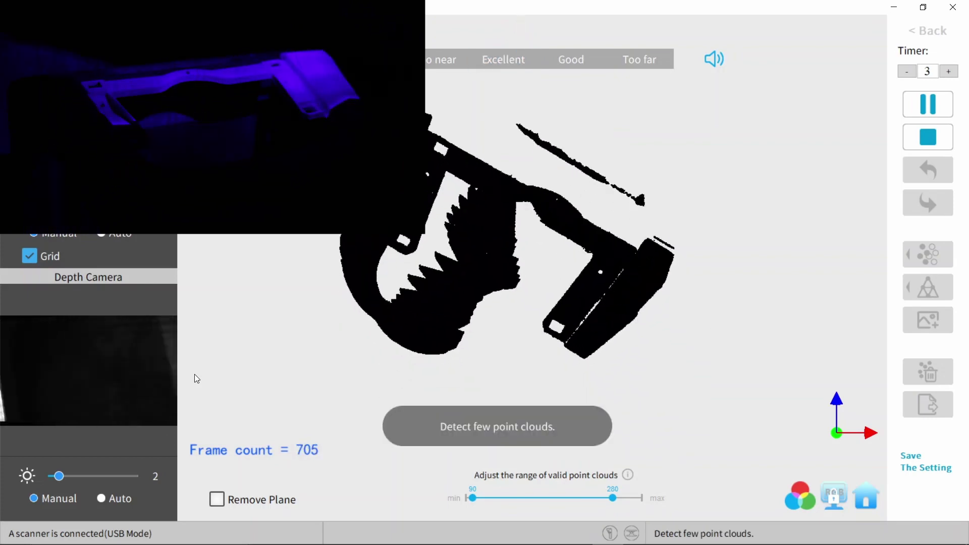
{"action": "left_click", "coordinate": [923, 139]}
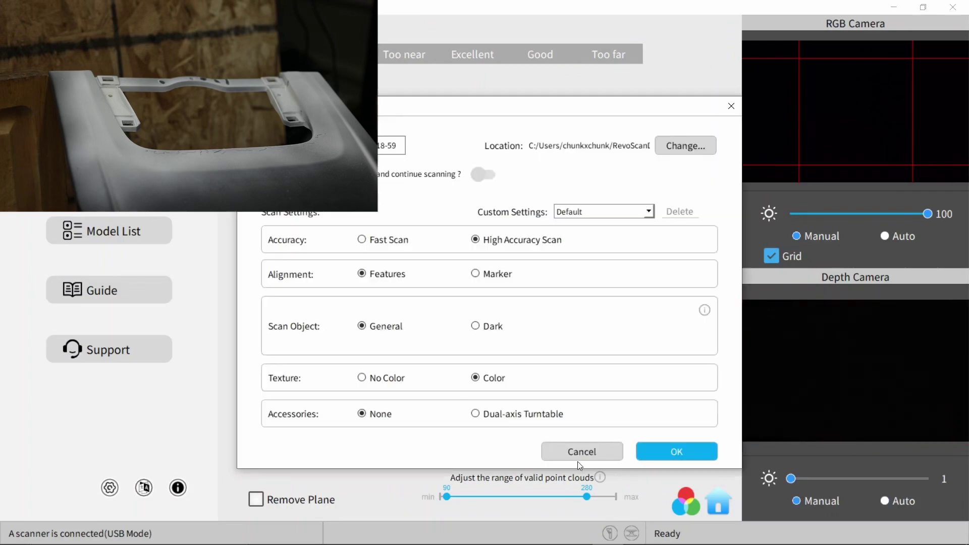
Step: Scan the console to 827 frames, pause, then clear the captured point cloud
{"action": "left_click", "coordinate": [642, 454]}
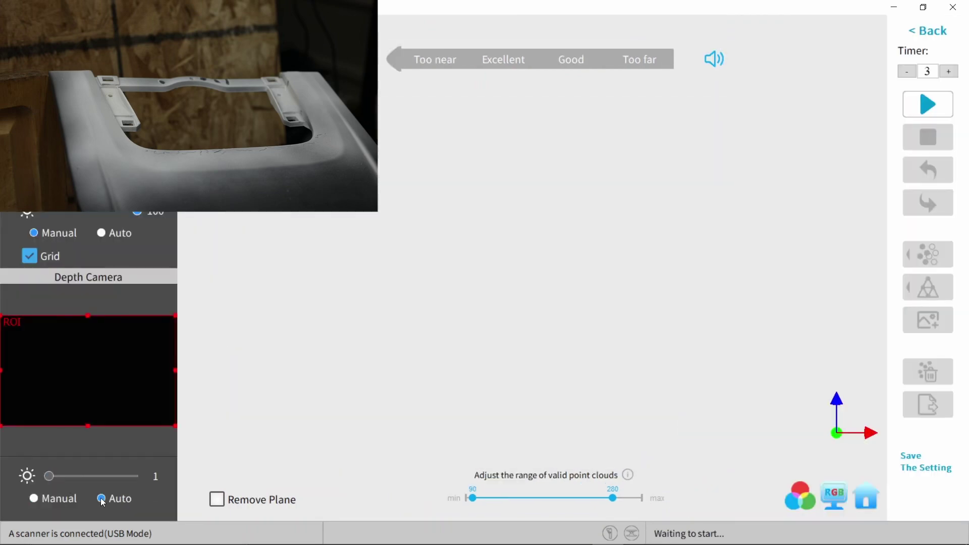
{"action": "key", "text": "space"}
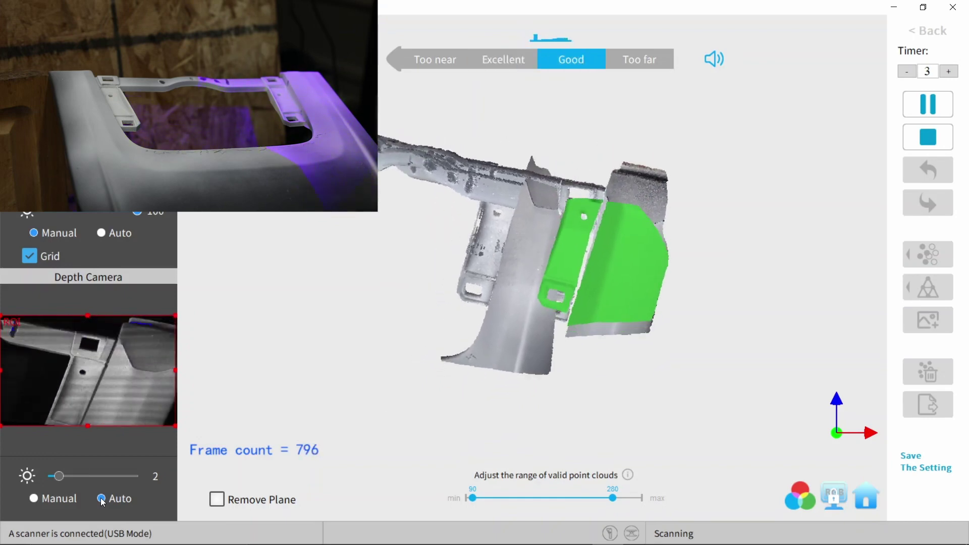
{"action": "key", "text": "space"}
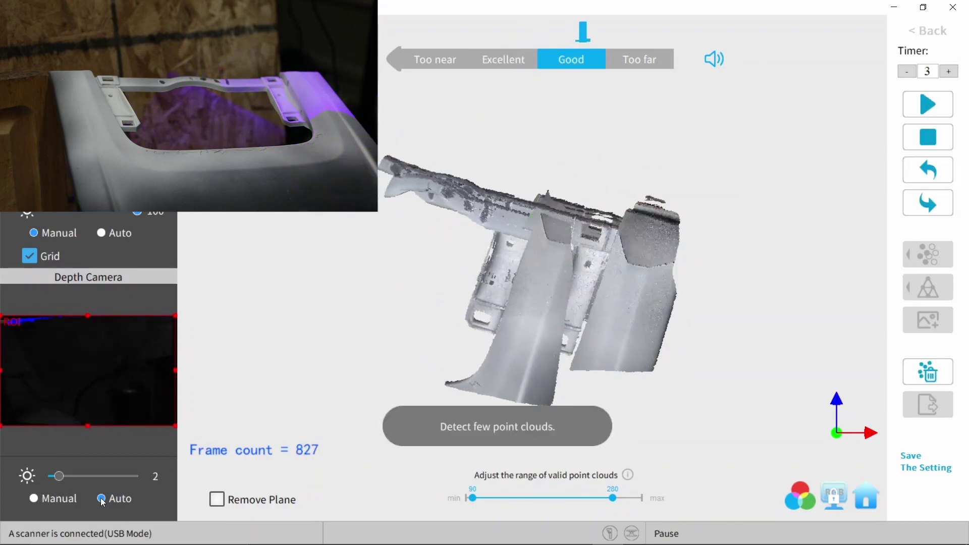
{"action": "left_click", "coordinate": [930, 376]}
Step: Confirm clearing the points and rescan the console to 1477 frames
{"action": "left_click", "coordinate": [568, 299]}
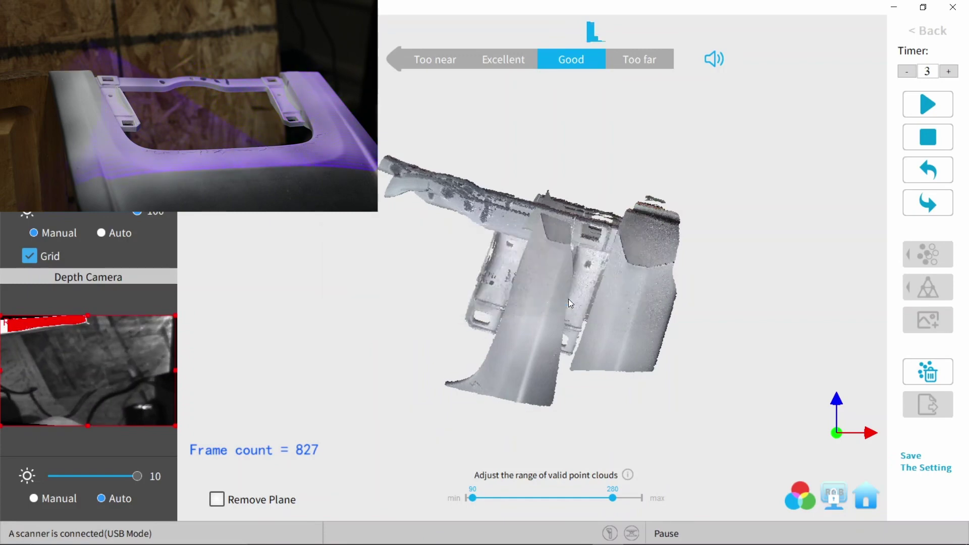
{"action": "key", "text": "space"}
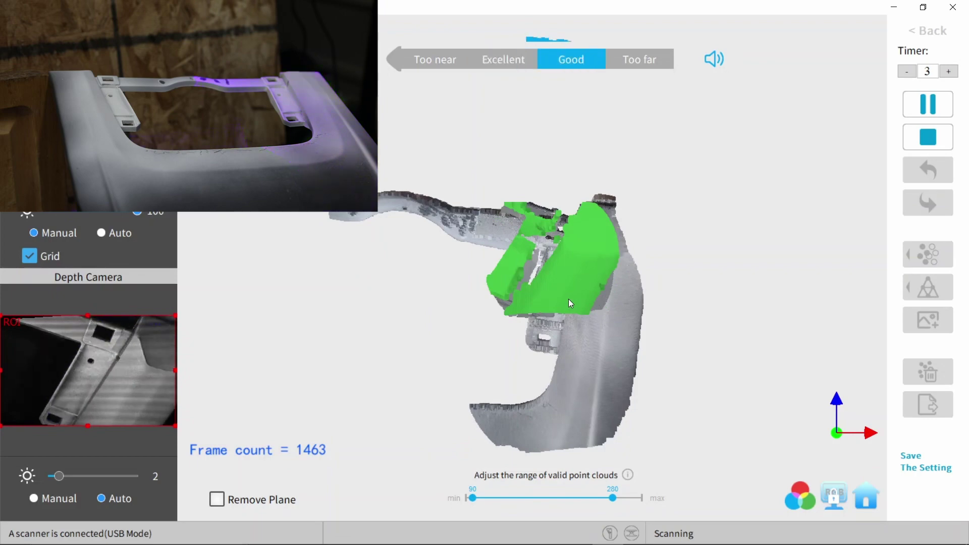
{"action": "key", "text": "space"}
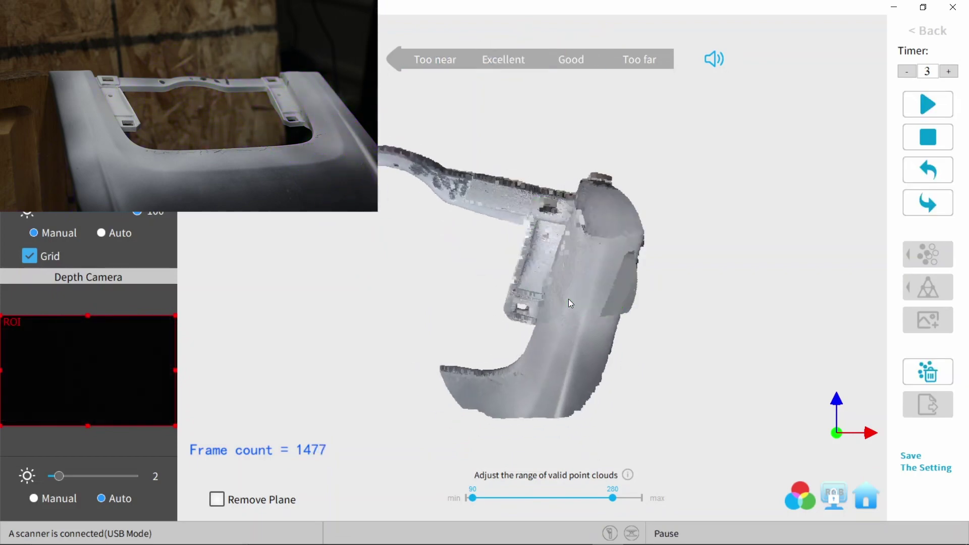
Step: Check the point cloud's coverage, then stop and fuse the scan
{"action": "left_click_drag", "start_coordinate": [556, 290], "coordinate": [601, 268]}
{"action": "left_click_drag", "start_coordinate": [425, 302], "coordinate": [504, 326]}
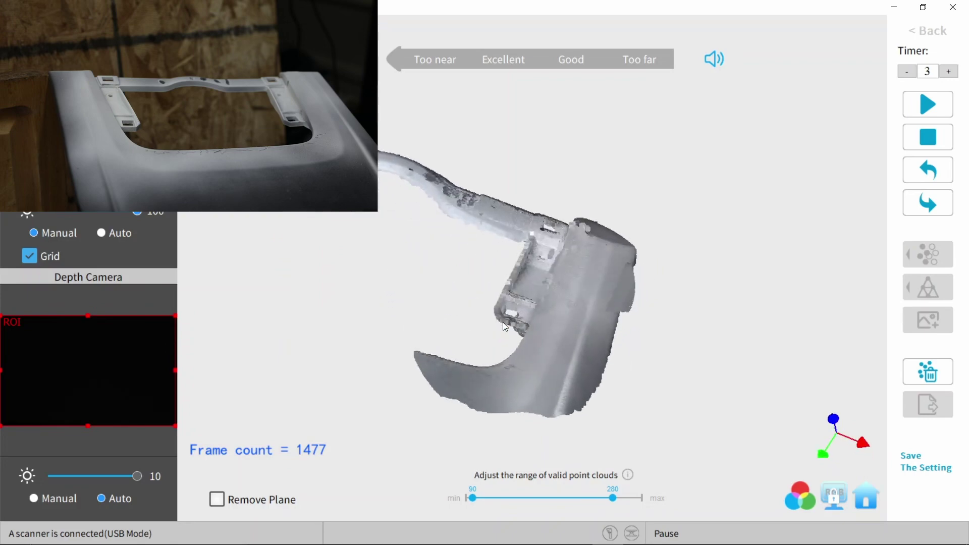
{"action": "left_click", "coordinate": [927, 138]}
{"action": "left_click", "coordinate": [396, 277]}
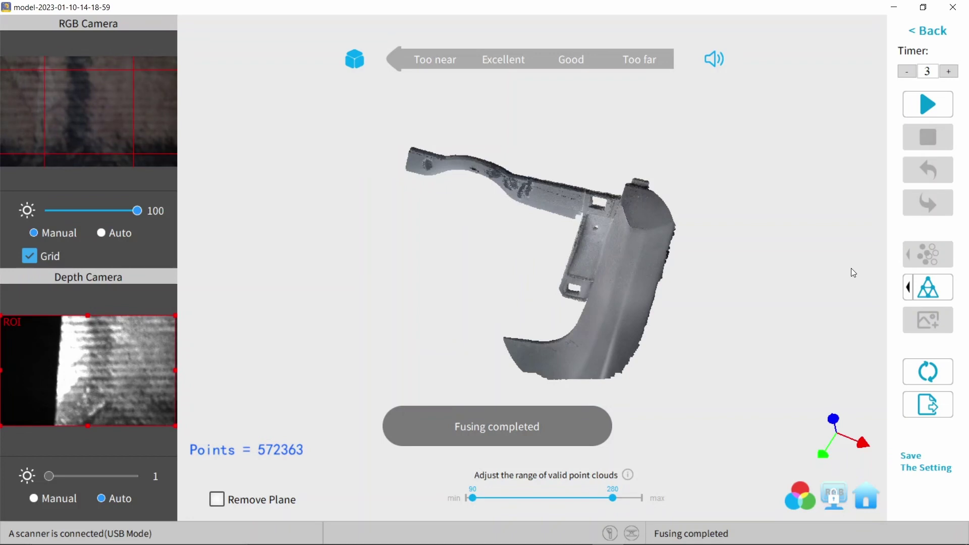
Step: Orbit the fused 572,363-point cloud to inspect it from several angles
{"action": "left_click_drag", "start_coordinate": [652, 290], "coordinate": [677, 242]}
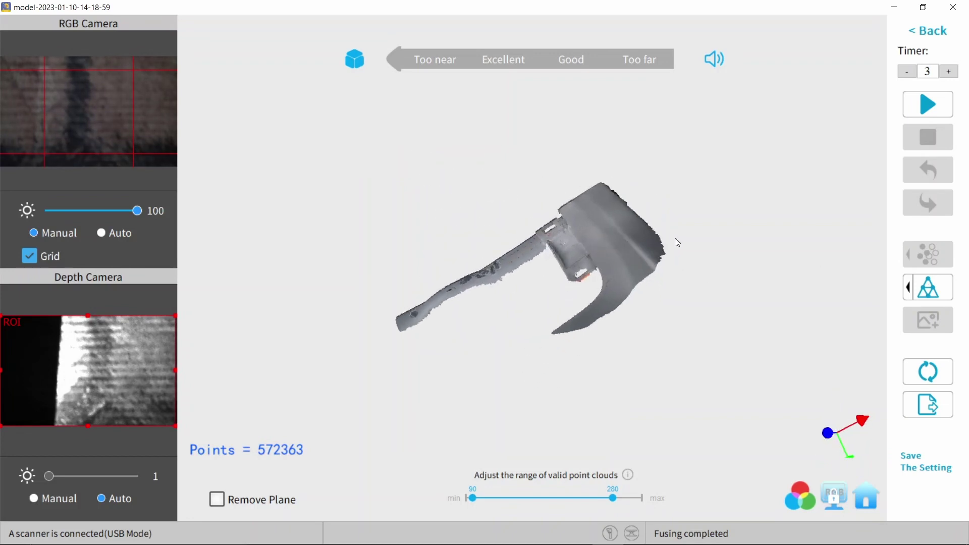
{"action": "left_click_drag", "start_coordinate": [459, 343], "coordinate": [618, 344]}
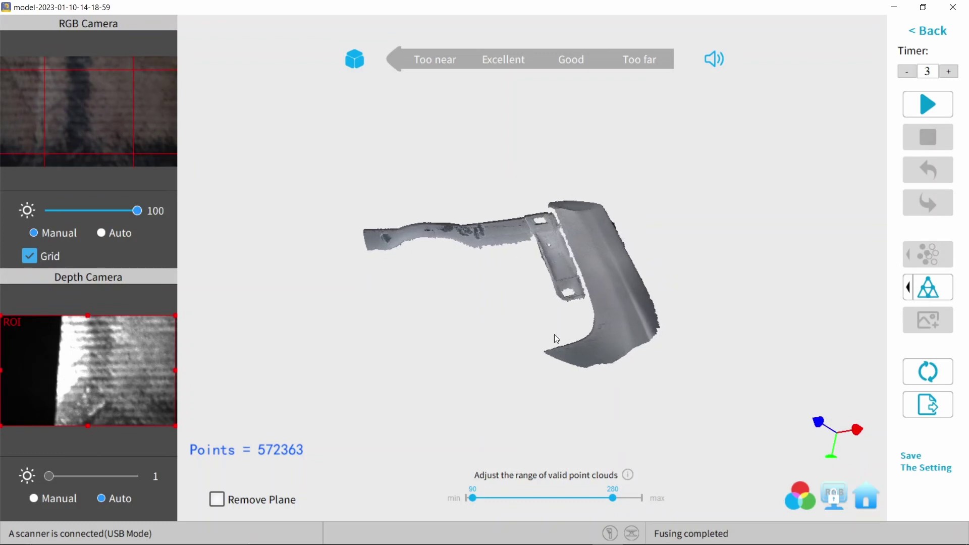
{"action": "left_click_drag", "start_coordinate": [554, 335], "coordinate": [534, 393]}
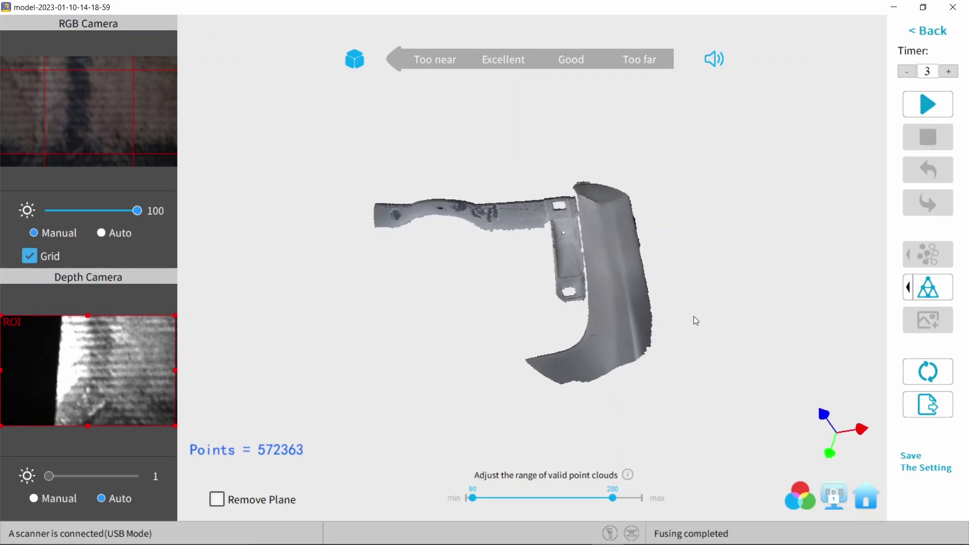
Step: Open the fused scan in Revo Studio, show the Edit selection tools, and inspect it
{"action": "left_click", "coordinate": [917, 410]}
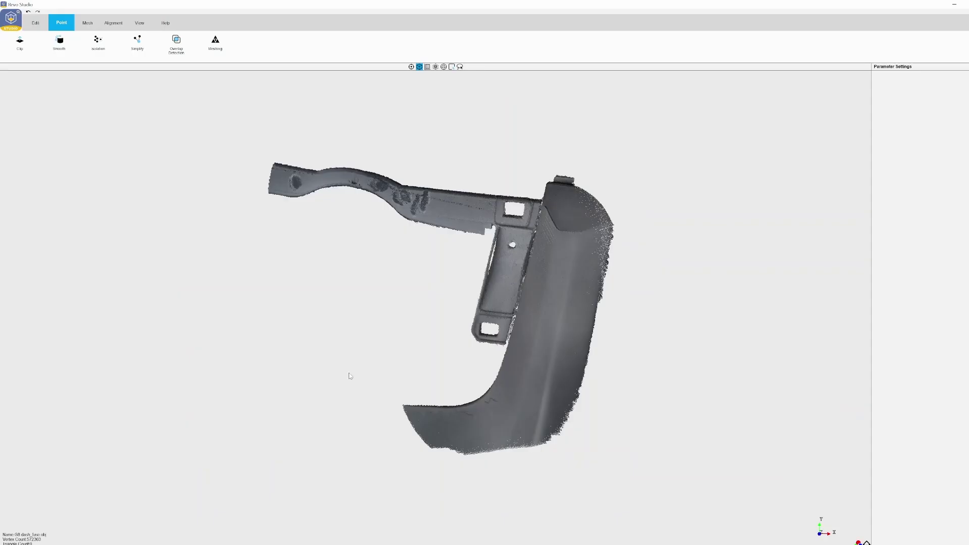
{"action": "left_click_drag", "start_coordinate": [474, 451], "coordinate": [607, 227]}
{"action": "left_click_drag", "start_coordinate": [407, 410], "coordinate": [448, 406]}
{"action": "left_click", "coordinate": [35, 23]}
{"action": "left_click_drag", "start_coordinate": [505, 354], "coordinate": [515, 227]}
{"action": "scroll", "coordinate": [638, 283], "scroll_direction": "up", "scroll_amount": 5}
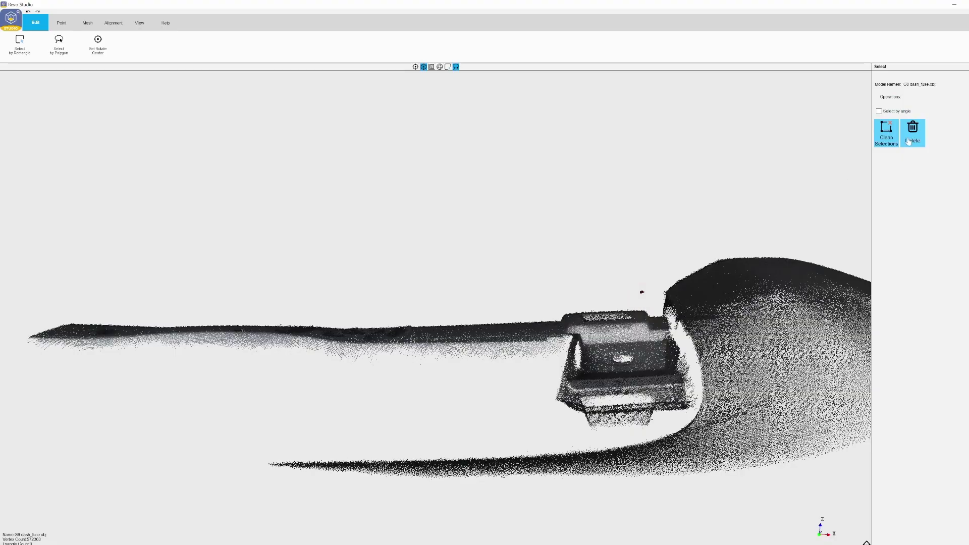
{"action": "scroll", "coordinate": [555, 303], "scroll_direction": "down", "scroll_amount": 3}
{"action": "left_click_drag", "start_coordinate": [555, 303], "coordinate": [283, 202]}
Step: Convert the point cloud with Meshing and inspect the resulting mesh from several angles
{"action": "left_click", "coordinate": [215, 43]}
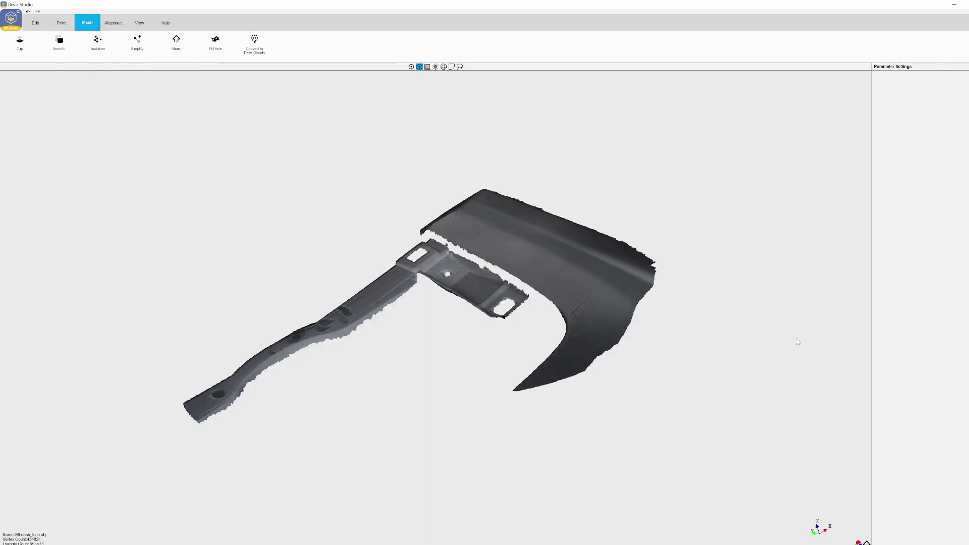
{"action": "left_click_drag", "start_coordinate": [426, 318], "coordinate": [271, 250]}
{"action": "scroll", "coordinate": [271, 250], "scroll_direction": "up", "scroll_amount": 5}
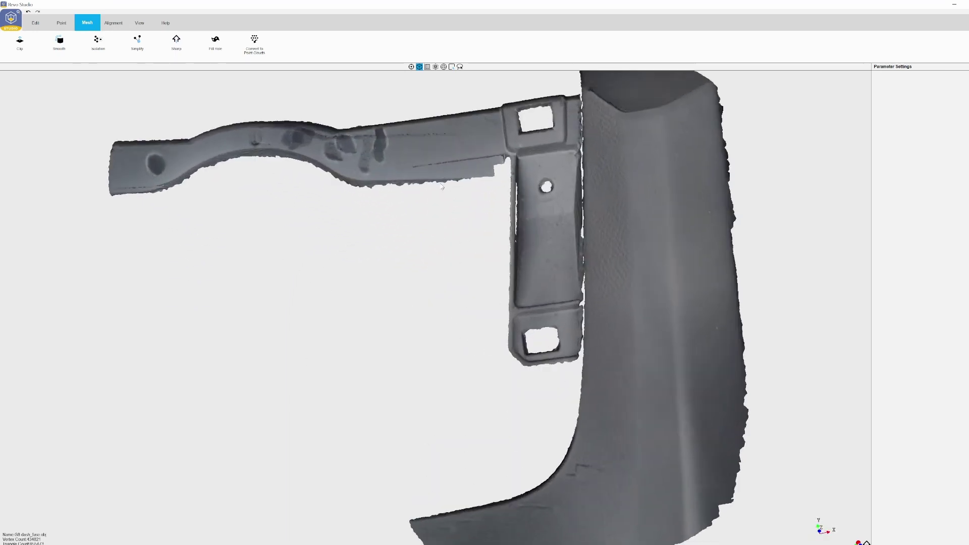
{"action": "scroll", "coordinate": [447, 282], "scroll_direction": "up", "scroll_amount": 2}
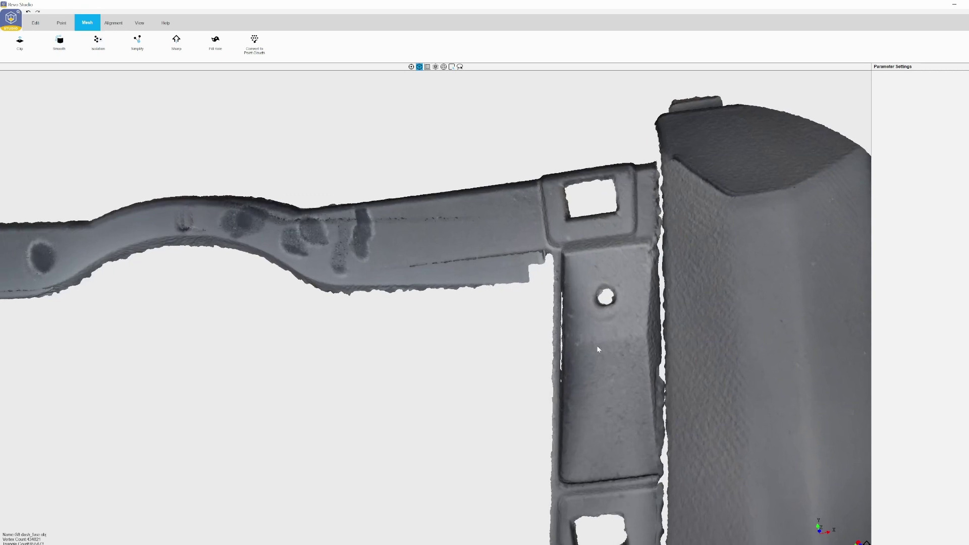
{"action": "left_click_drag", "start_coordinate": [596, 345], "coordinate": [473, 446]}
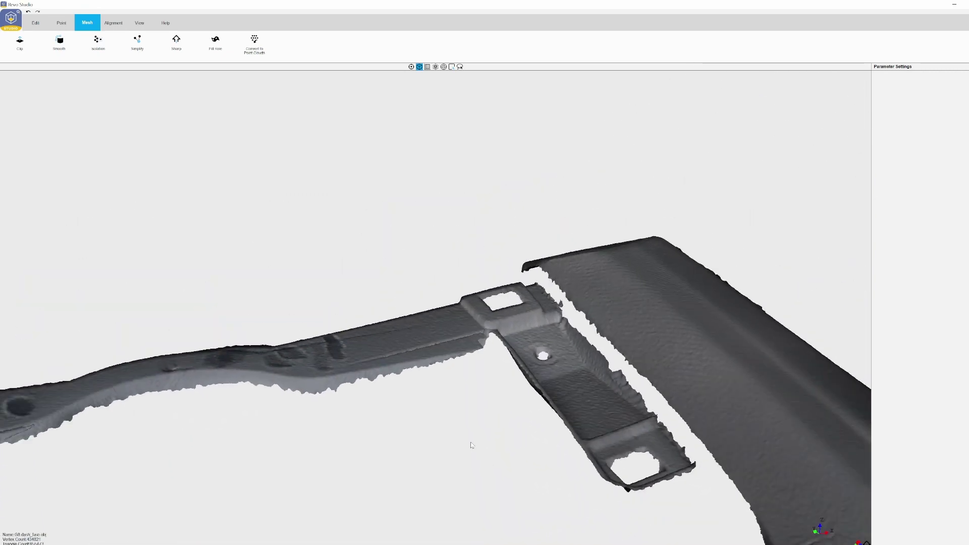
{"action": "scroll", "coordinate": [502, 422], "scroll_direction": "down", "scroll_amount": 5}
{"action": "left_click_drag", "start_coordinate": [579, 371], "coordinate": [474, 490]}
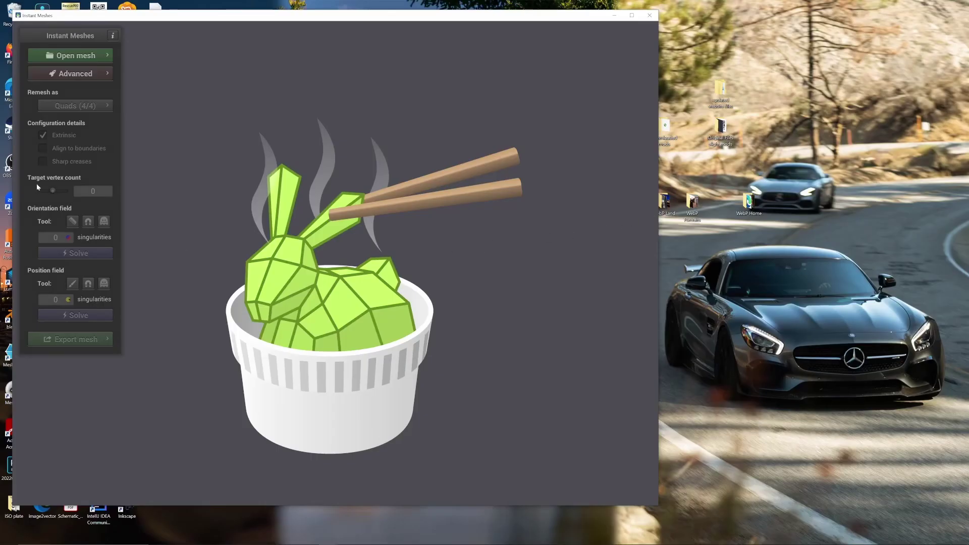
Step: Load the dash_fuse mesh file into Instant Meshes and orbit to view it
{"action": "left_click", "coordinate": [63, 52]}
{"action": "left_click", "coordinate": [148, 62]}
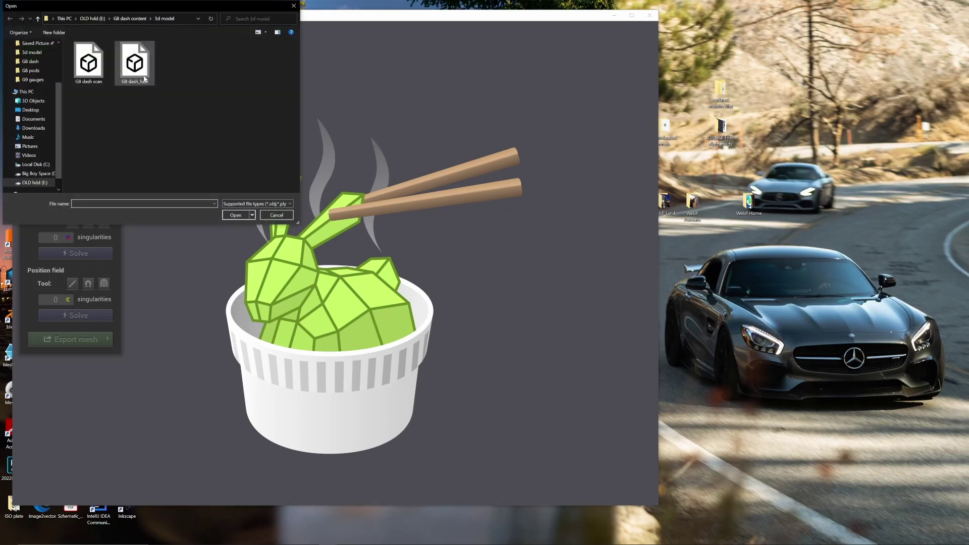
{"action": "left_click", "coordinate": [247, 219]}
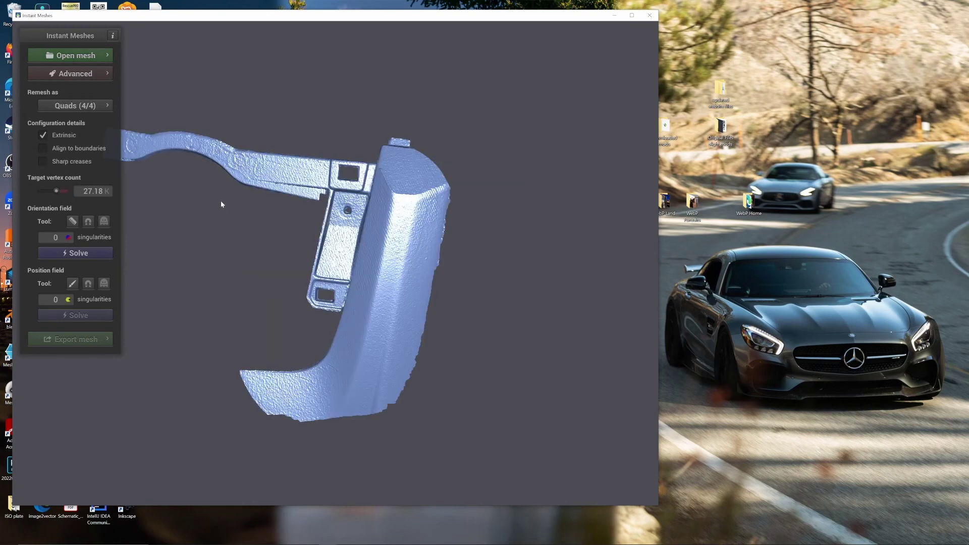
{"action": "left_click_drag", "start_coordinate": [355, 256], "coordinate": [359, 278]}
{"action": "scroll", "coordinate": [579, 406], "scroll_direction": "down", "scroll_amount": 3}
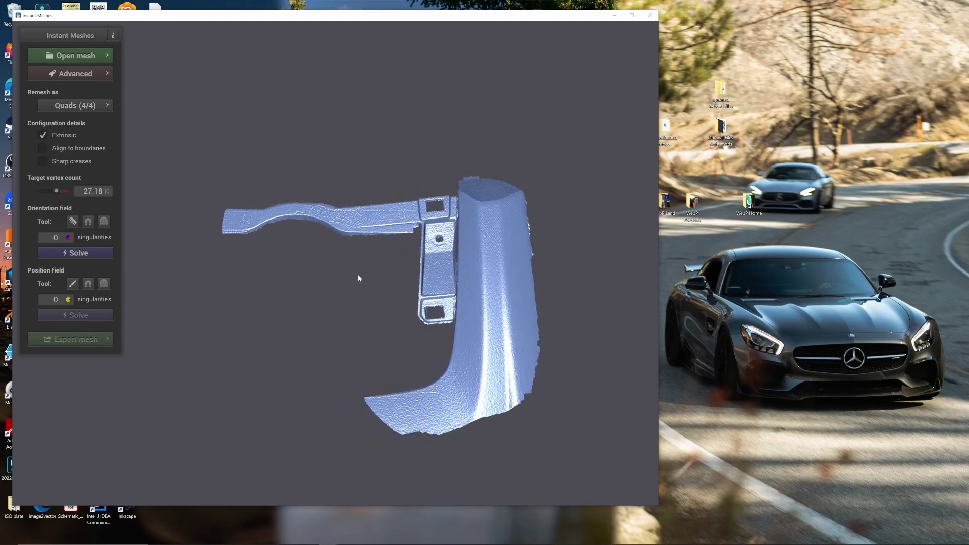
Step: Solve the orientation field over the dash scan and inspect the solved fields
{"action": "left_click", "coordinate": [74, 254]}
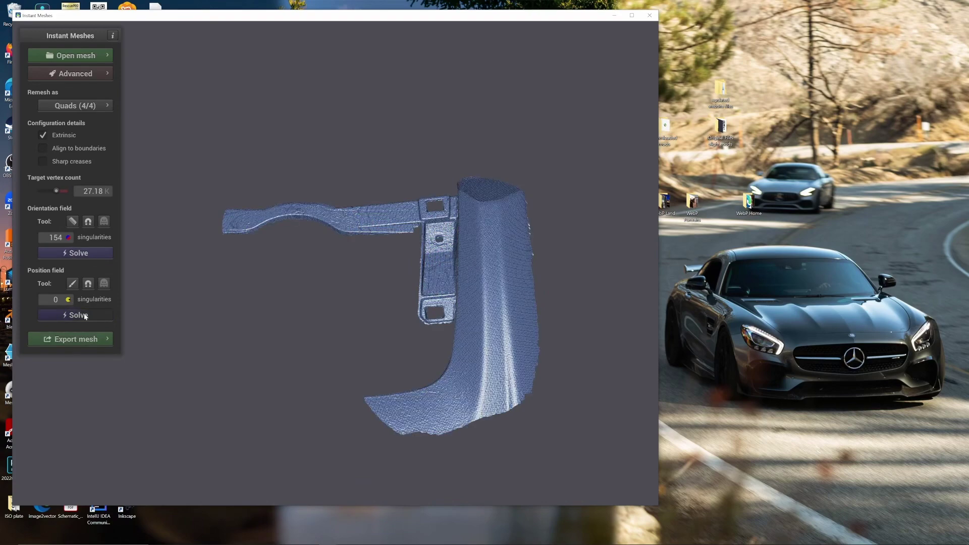
{"action": "left_click_drag", "start_coordinate": [402, 255], "coordinate": [447, 246]}
{"action": "scroll", "coordinate": [447, 246], "scroll_direction": "up", "scroll_amount": 3}
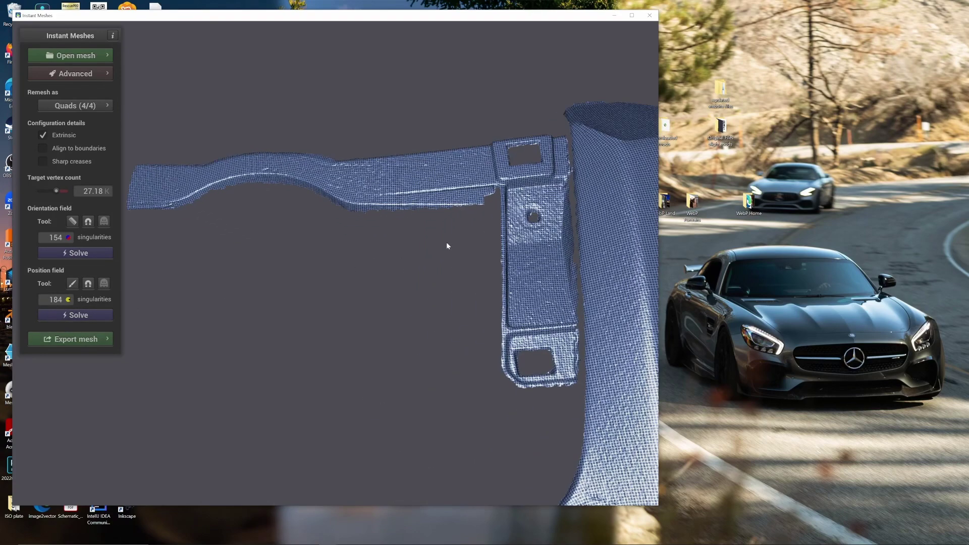
{"action": "left_click_drag", "start_coordinate": [512, 260], "coordinate": [398, 273]}
{"action": "right_click_drag", "start_coordinate": [398, 273], "coordinate": [448, 165]}
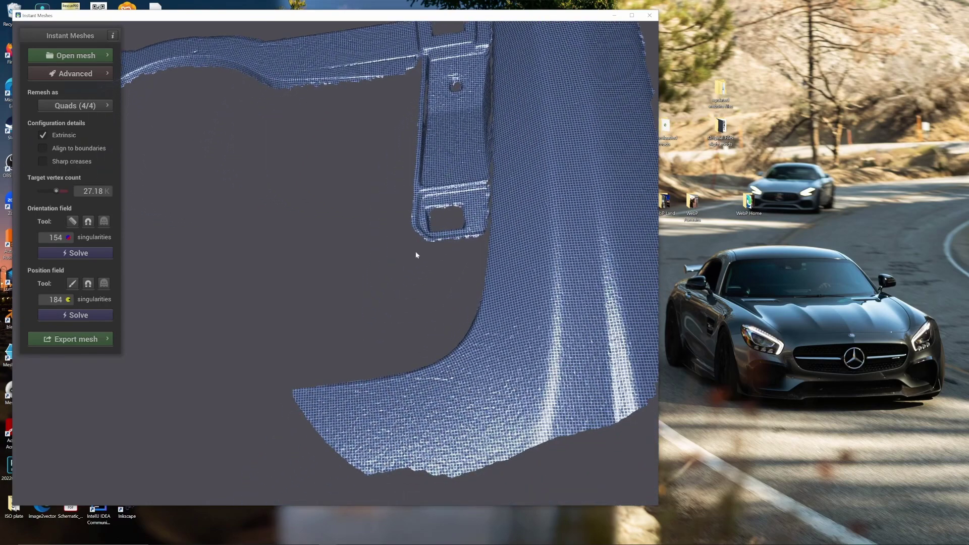
{"action": "right_click_drag", "start_coordinate": [415, 252], "coordinate": [392, 395]}
{"action": "left_click_drag", "start_coordinate": [392, 395], "coordinate": [377, 285]}
Step: Extract the final quad remesh of the dash scan and check the result
{"action": "left_click", "coordinate": [81, 339]}
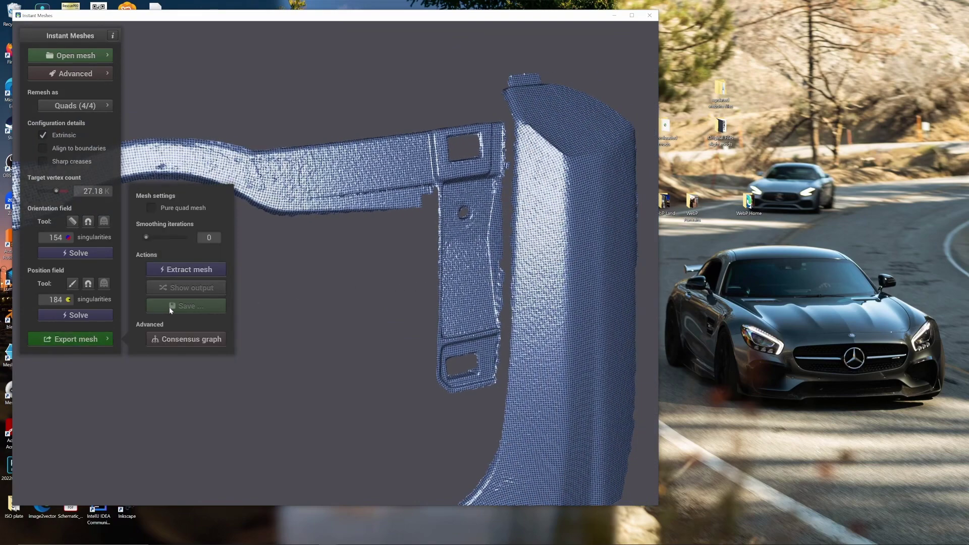
{"action": "left_click", "coordinate": [191, 270]}
{"action": "left_click_drag", "start_coordinate": [419, 353], "coordinate": [456, 265]}
{"action": "scroll", "coordinate": [363, 285], "scroll_direction": "down", "scroll_amount": 3}
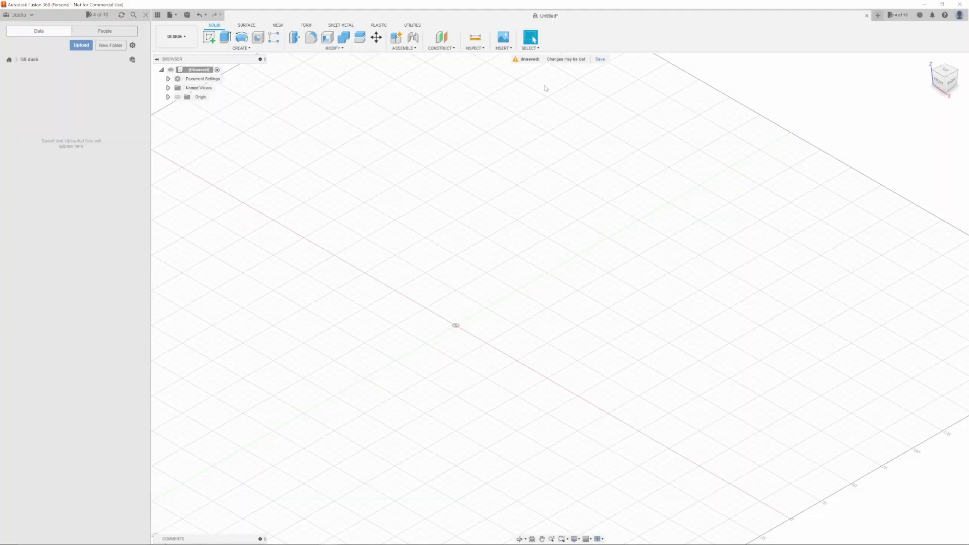
Step: Insert the 'G8 dash scan instameshed' mesh file and centre it on the origin
{"action": "left_click", "coordinate": [503, 37]}
{"action": "left_click", "coordinate": [522, 117]}
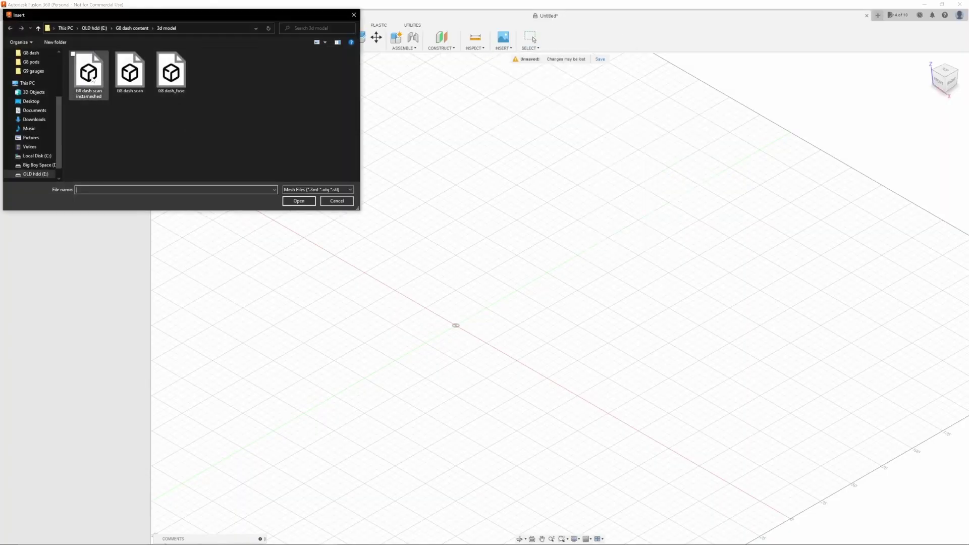
{"action": "left_click", "coordinate": [89, 74]}
{"action": "left_click", "coordinate": [298, 201]}
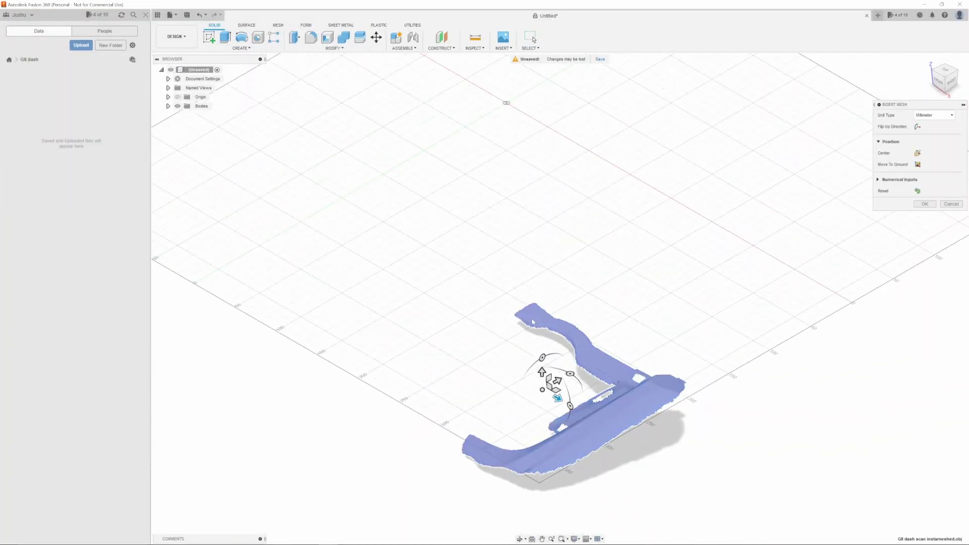
{"action": "left_click", "coordinate": [916, 155]}
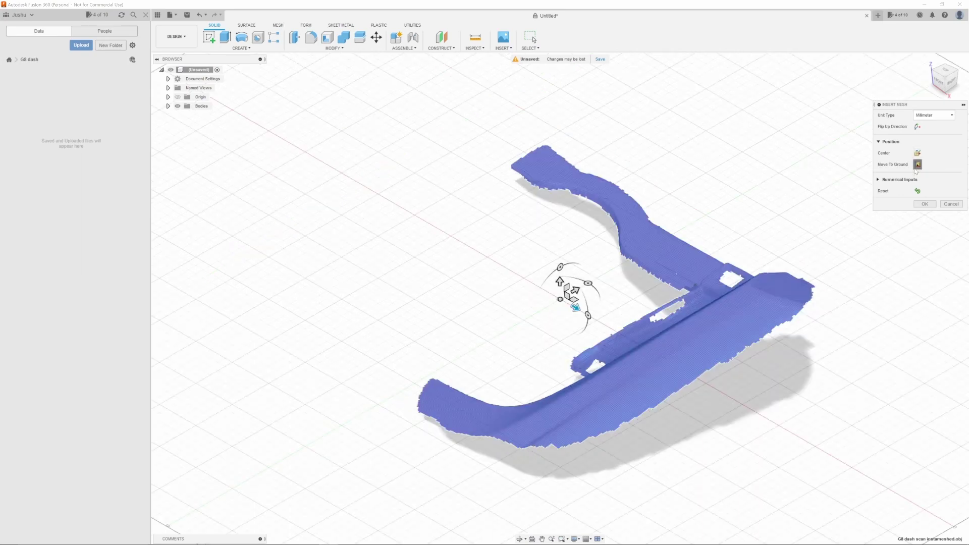
Step: Check the mesh from the front, right and left views, then confirm the insertion
{"action": "left_click", "coordinate": [938, 80]}
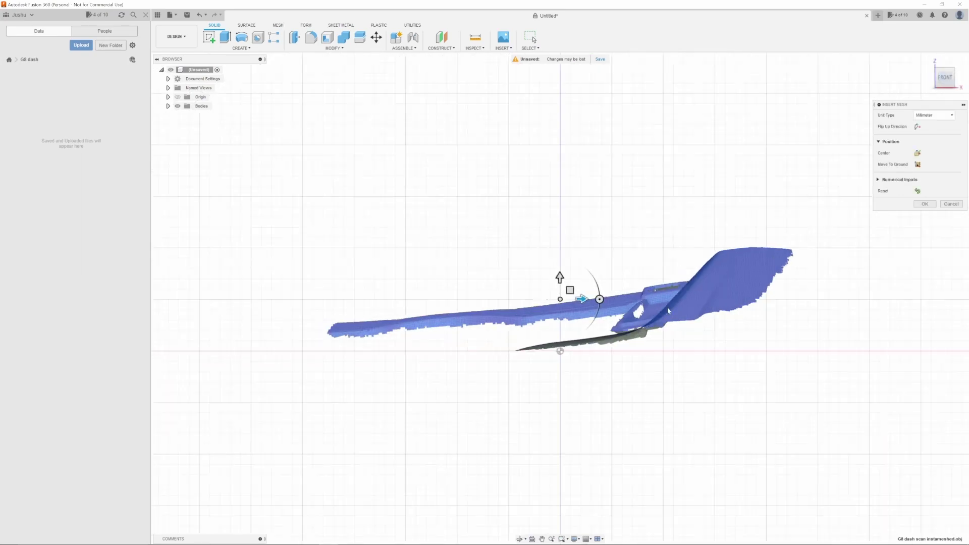
{"action": "left_click", "coordinate": [958, 81]}
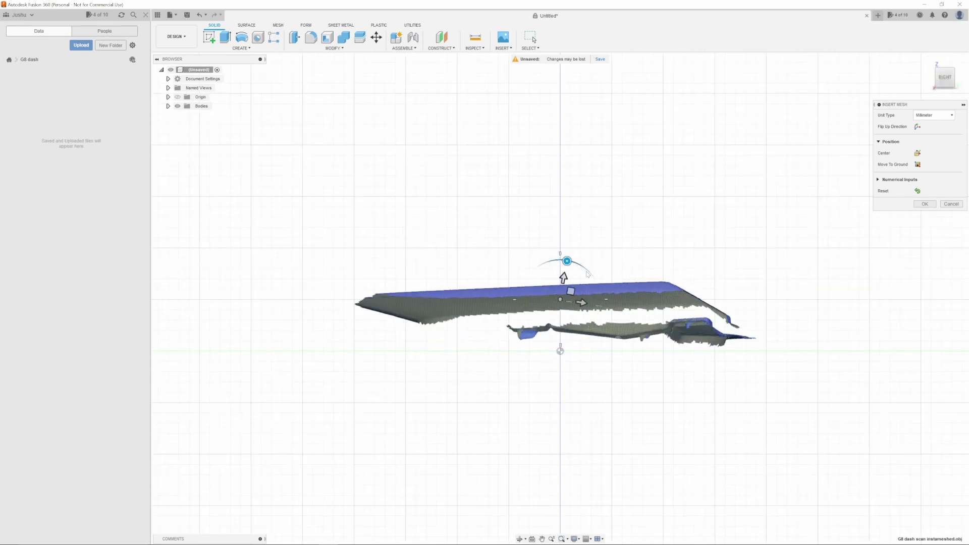
{"action": "middle_click_drag", "start_coordinate": [587, 274], "coordinate": [556, 262], "text": "shift"}
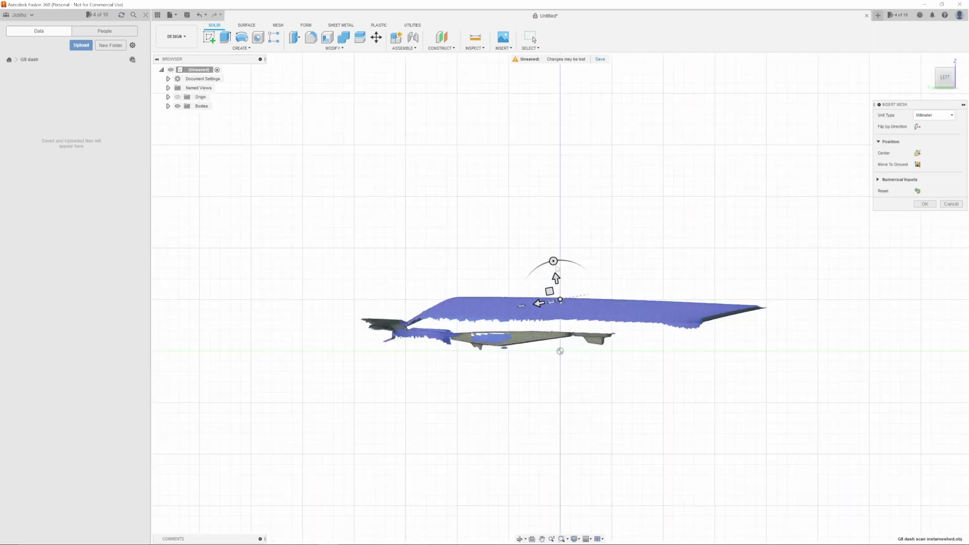
{"action": "left_click", "coordinate": [924, 204]}
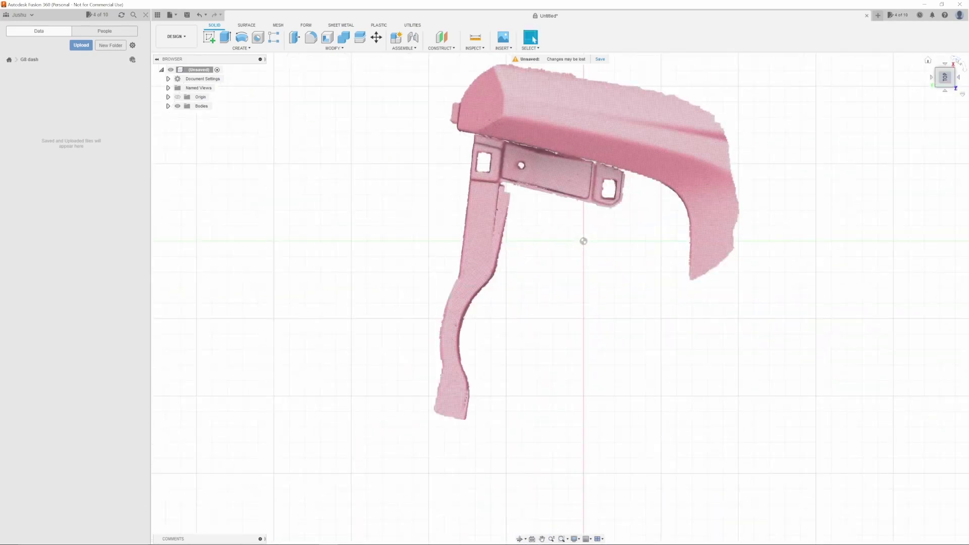
Step: Rotate the dash mesh 5° about Z and commit the -2° Y-axis tilt
{"action": "left_click", "coordinate": [729, 244]}
{"action": "key", "text": "m"}
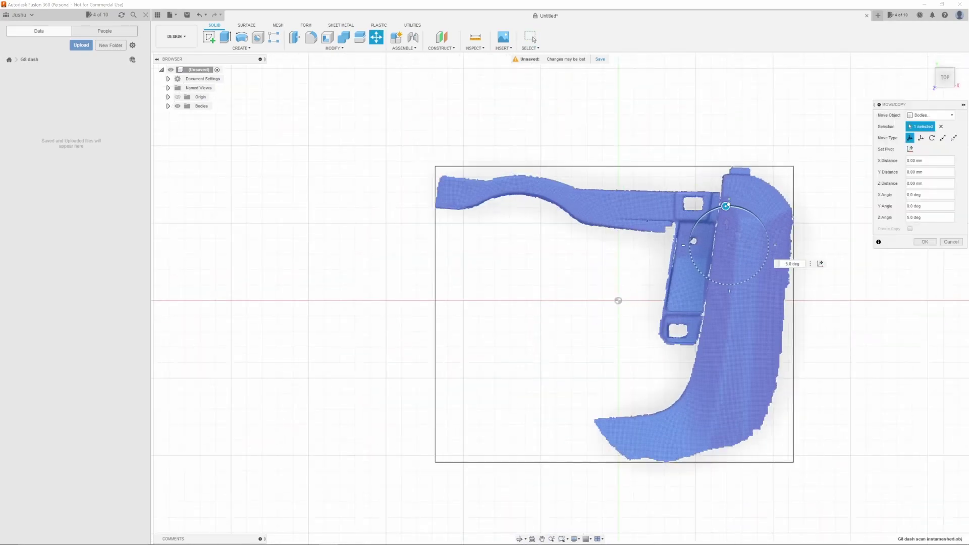
{"action": "left_click", "coordinate": [924, 242]}
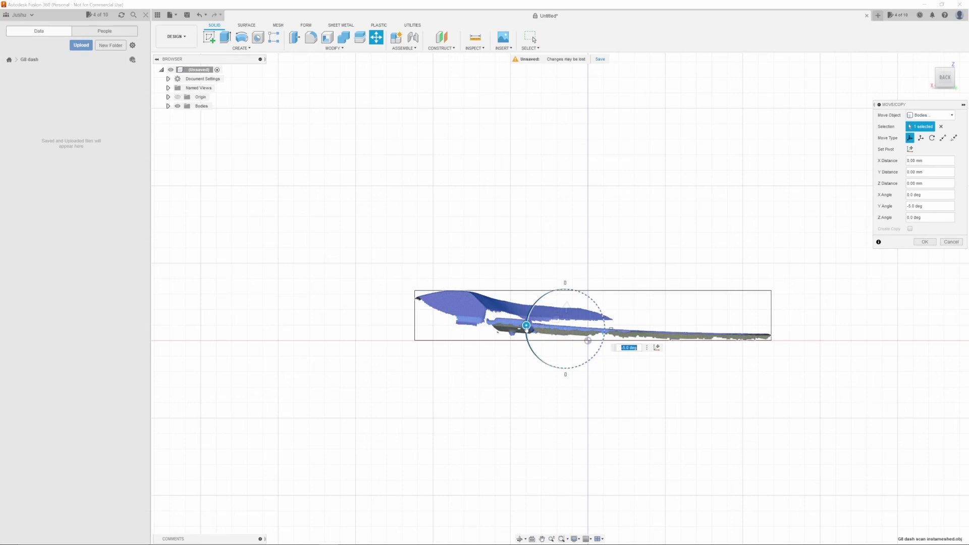
{"action": "scroll", "coordinate": [599, 333], "scroll_direction": "up", "scroll_amount": 3}
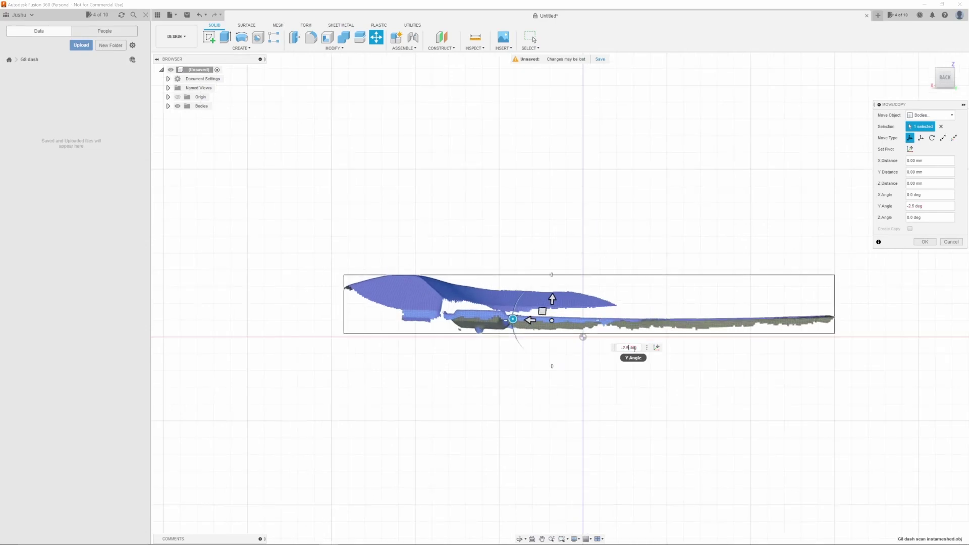
{"action": "key", "text": "Return"}
Step: From the top view, move the mesh into position
{"action": "middle_click_drag", "start_coordinate": [597, 335], "coordinate": [616, 305], "text": "shift"}
{"action": "left_click", "coordinate": [735, 307]}
{"action": "key", "text": "m"}
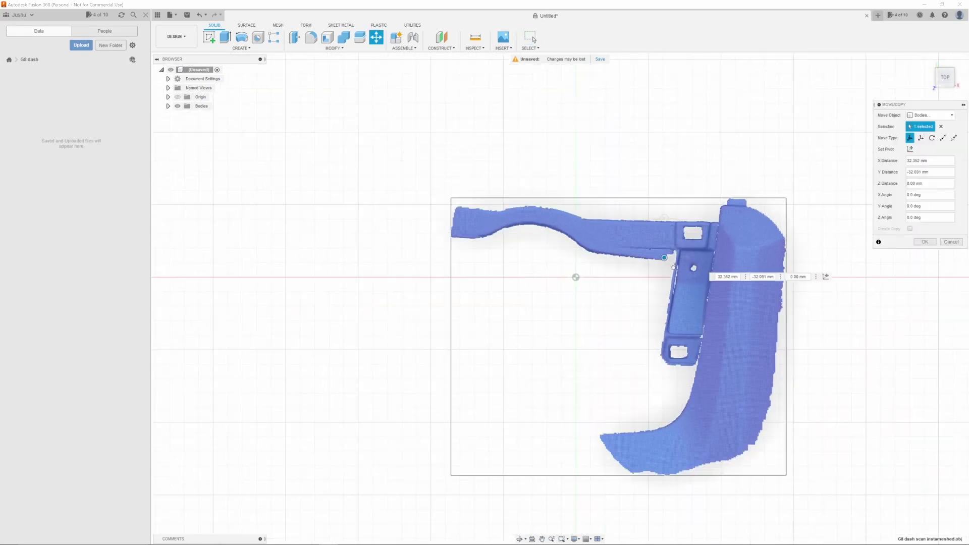
{"action": "key", "text": "Return"}
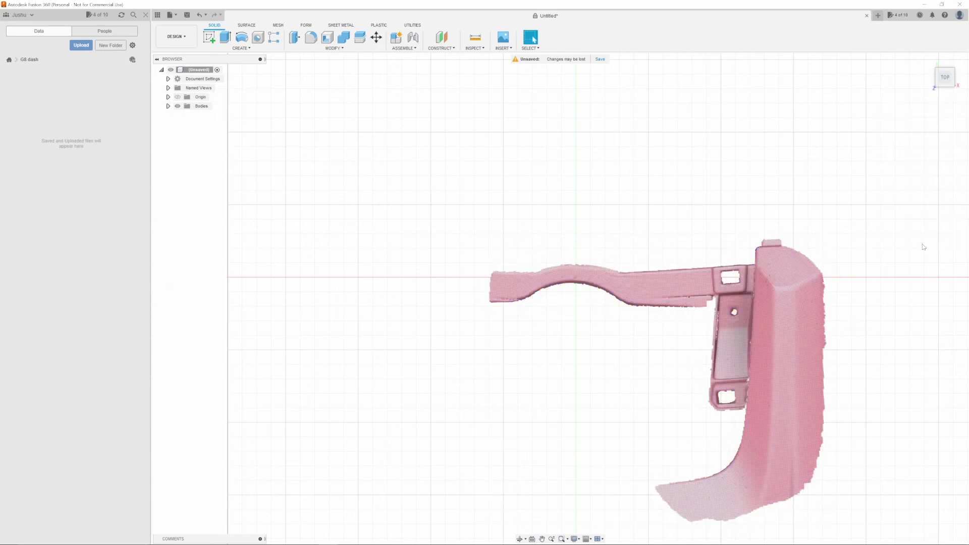
Step: Create a new sketch, Sketch1, on a picked plane and finish it
{"action": "middle_click_drag", "start_coordinate": [601, 258], "coordinate": [540, 180]}
{"action": "left_click", "coordinate": [540, 180]}
{"action": "left_click", "coordinate": [655, 36]}
Step: Move the mesh into its final position and open Sketch1 for editing
{"action": "left_click", "coordinate": [877, 256]}
{"action": "key", "text": "m"}
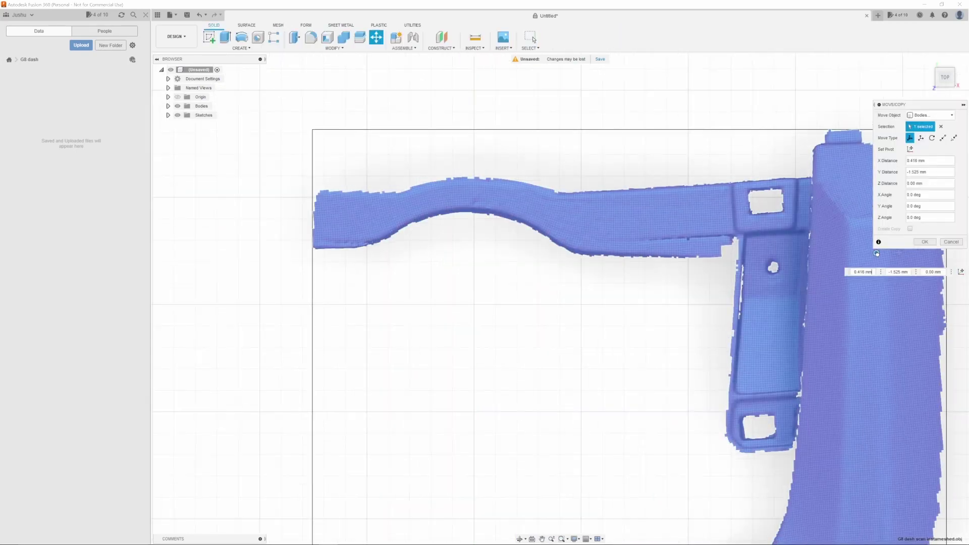
{"action": "key", "text": "Return"}
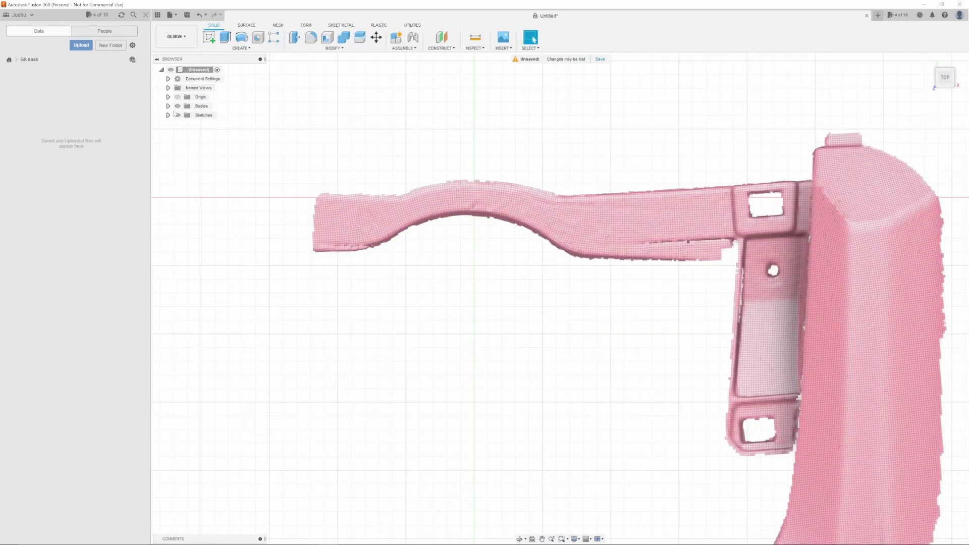
{"action": "double_click", "coordinate": [203, 124]}
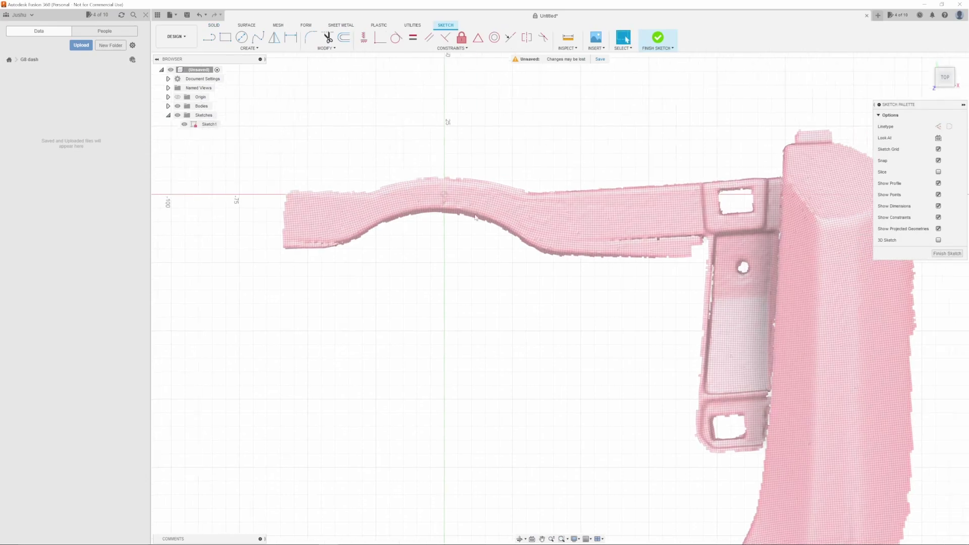
Step: Trace the scan's top edge with fit-point splines out to the far right
{"action": "left_click", "coordinate": [258, 37]}
{"action": "scroll", "coordinate": [432, 169], "scroll_direction": "up", "scroll_amount": 3}
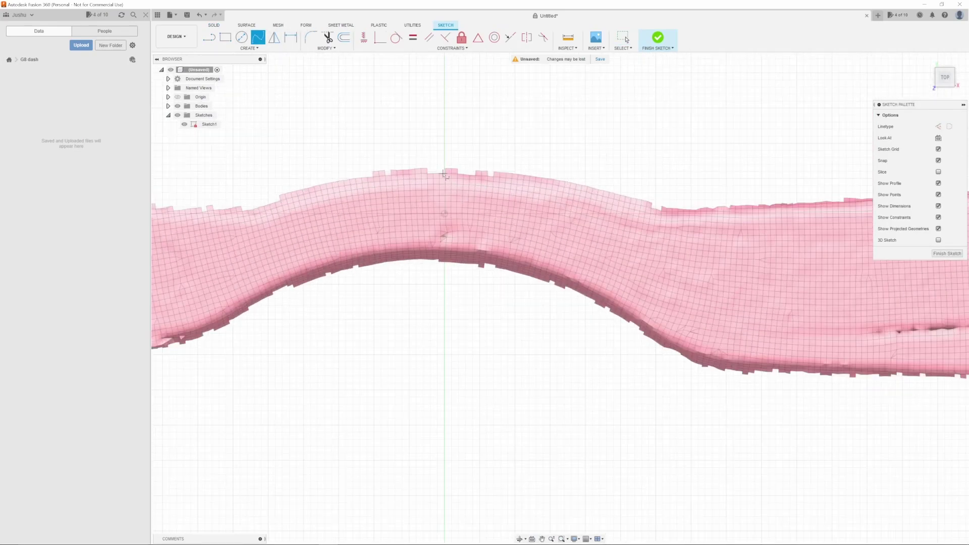
{"action": "scroll", "coordinate": [486, 209], "scroll_direction": "down", "scroll_amount": 3}
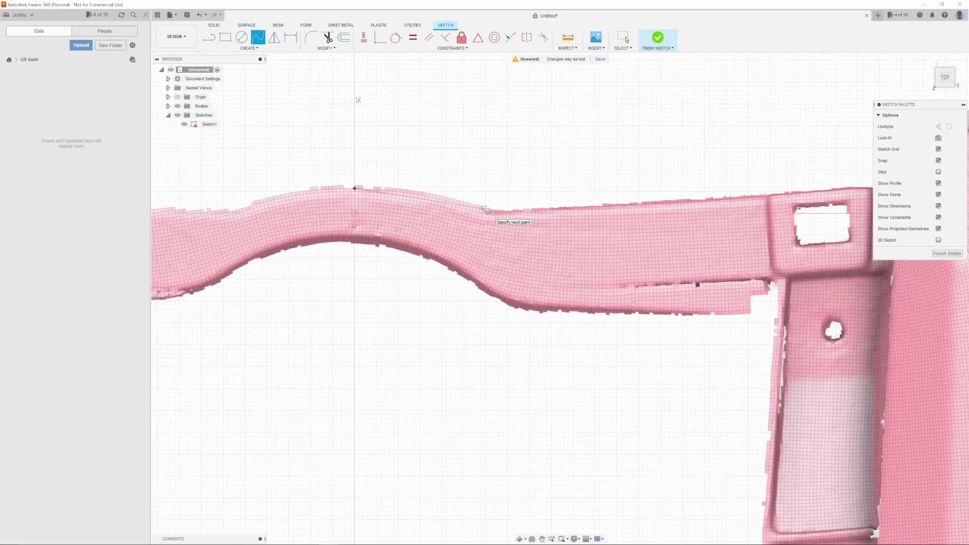
{"action": "scroll", "coordinate": [495, 226], "scroll_direction": "down", "scroll_amount": 2}
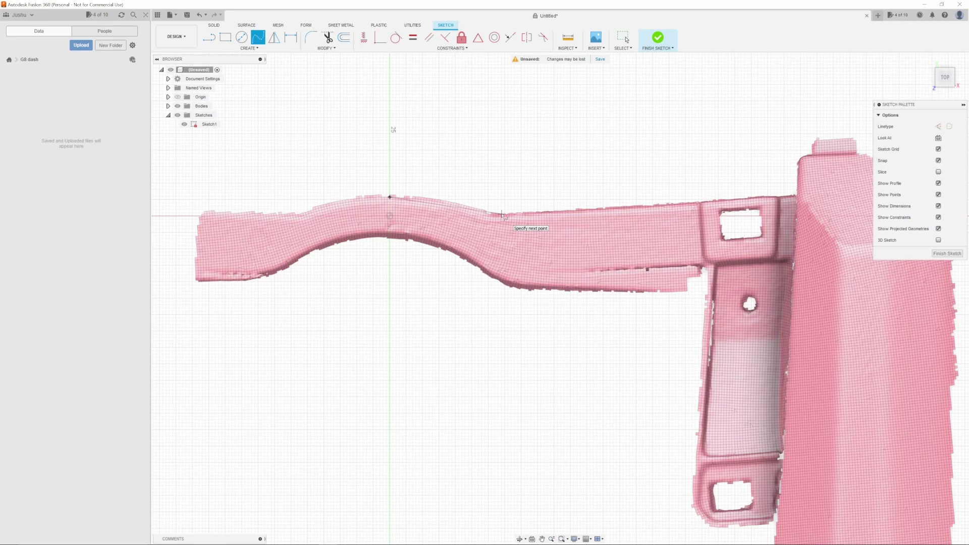
{"action": "key", "text": "Escape"}
{"action": "scroll", "coordinate": [434, 206], "scroll_direction": "up", "scroll_amount": 2}
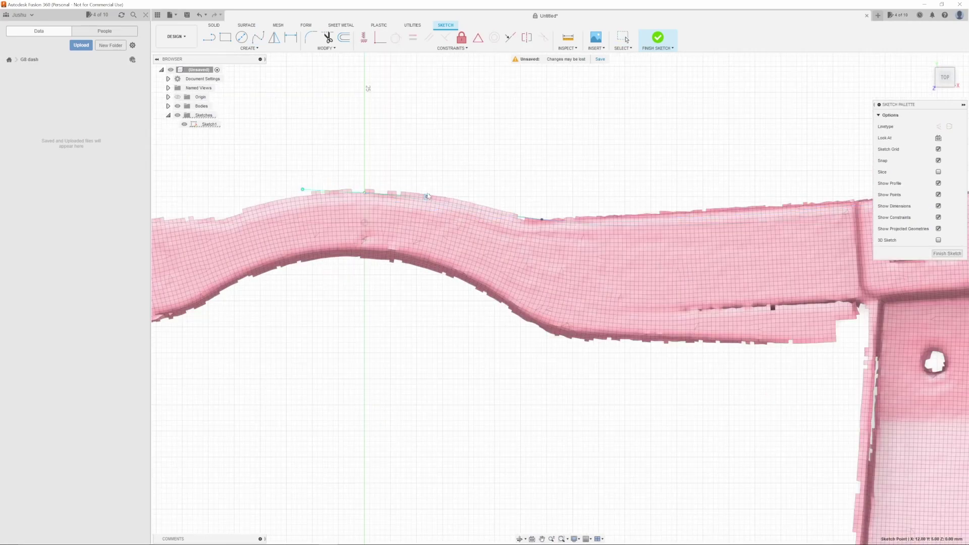
{"action": "scroll", "coordinate": [571, 262], "scroll_direction": "down", "scroll_amount": 2}
{"action": "key", "text": "Return"}
{"action": "scroll", "coordinate": [570, 261], "scroll_direction": "up", "scroll_amount": 5}
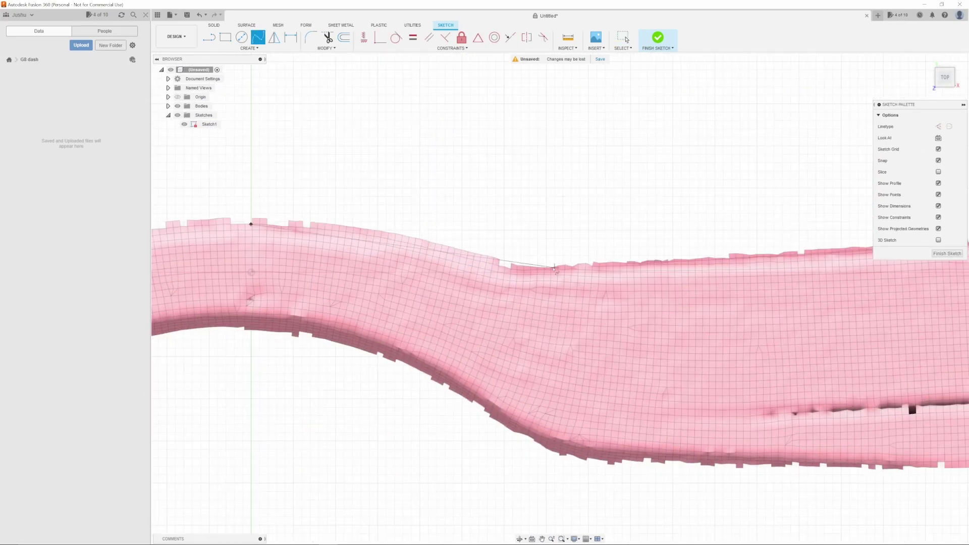
{"action": "scroll", "coordinate": [513, 280], "scroll_direction": "down", "scroll_amount": 5}
{"action": "left_click", "coordinate": [832, 262]}
{"action": "key", "text": "Escape"}
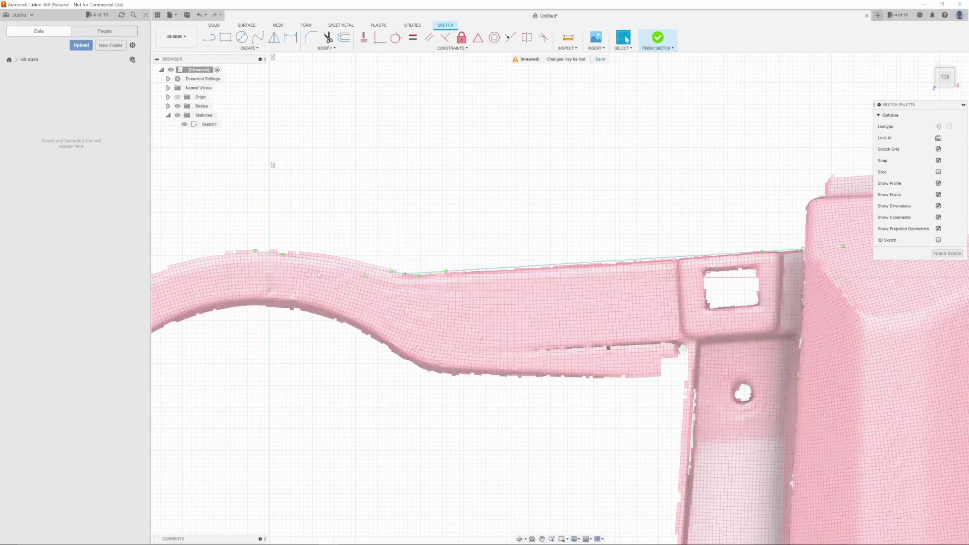
{"action": "scroll", "coordinate": [268, 239], "scroll_direction": "up", "scroll_amount": 5}
{"action": "scroll", "coordinate": [267, 239], "scroll_direction": "down", "scroll_amount": 5}
Step: Add splines along the bracket, ending at its bottom corner
{"action": "key", "text": "Return"}
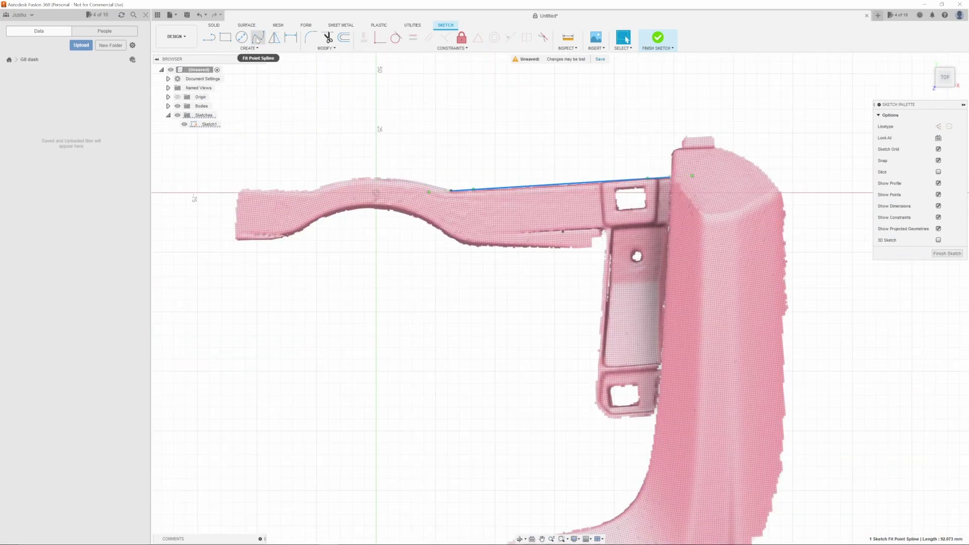
{"action": "scroll", "coordinate": [630, 412], "scroll_direction": "up", "scroll_amount": 3}
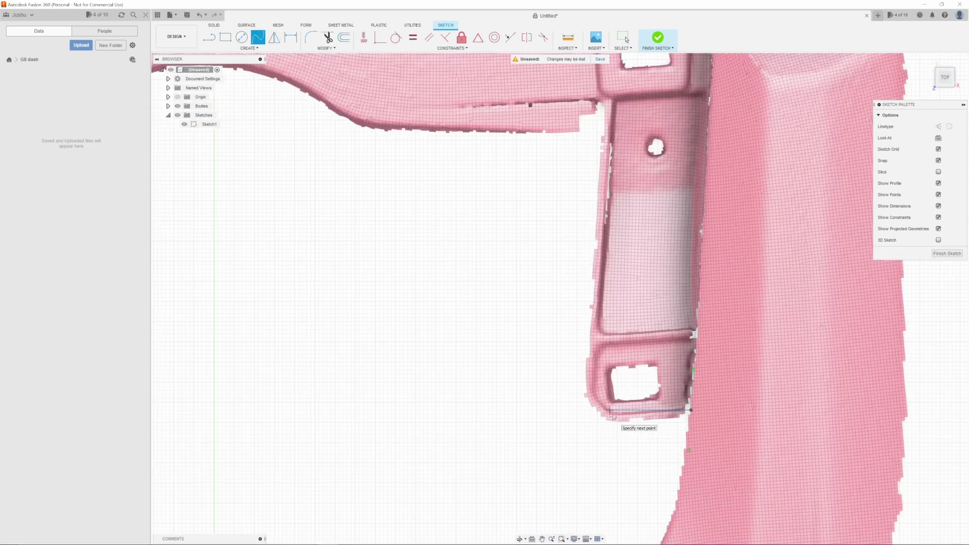
{"action": "scroll", "coordinate": [588, 386], "scroll_direction": "down", "scroll_amount": 5}
{"action": "key", "text": "Escape"}
{"action": "scroll", "coordinate": [626, 361], "scroll_direction": "up", "scroll_amount": 5}
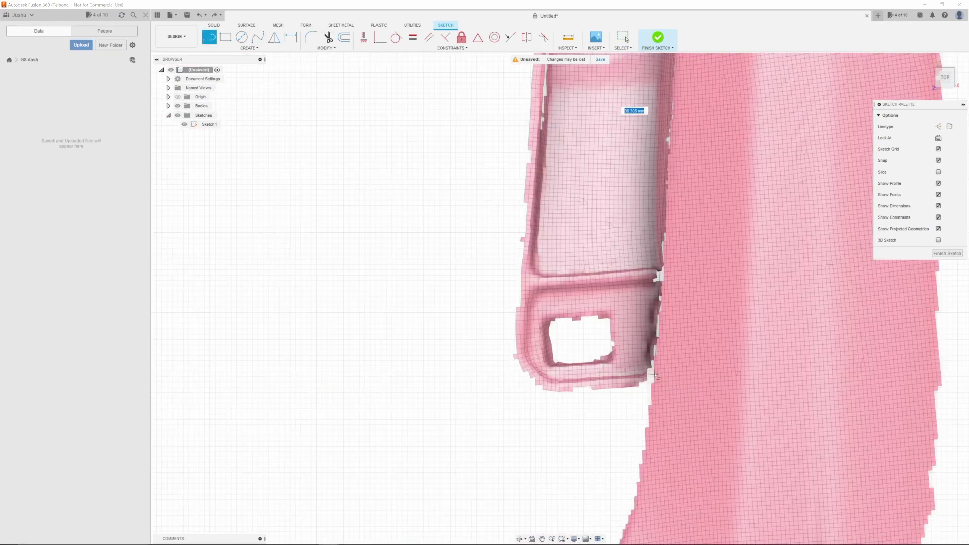
{"action": "key", "text": "Return"}
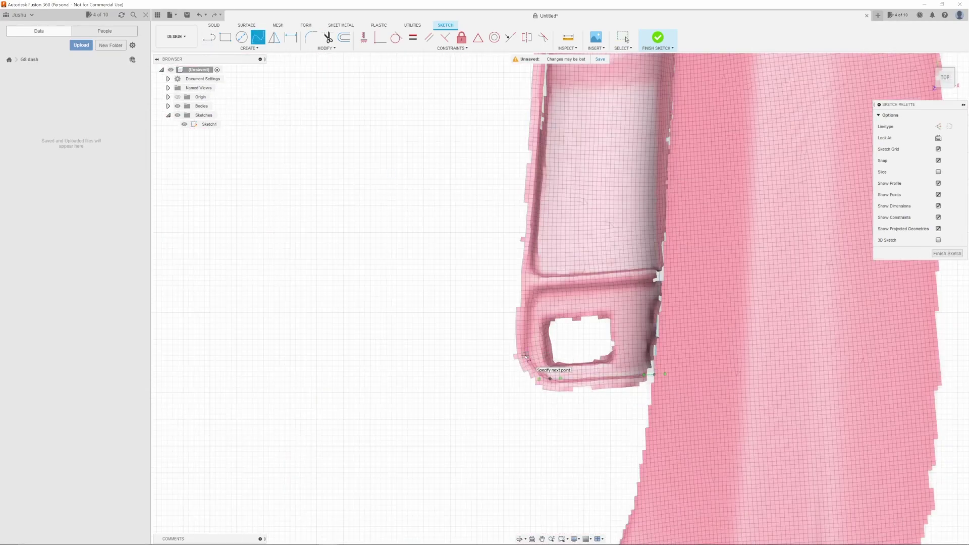
{"action": "left_click", "coordinate": [525, 356]}
{"action": "mouse_move", "coordinate": [524, 357]}
{"action": "middle_mouse_down"}
{"action": "mouse_move", "coordinate": [528, 474]}
{"action": "mouse_move", "coordinate": [547, 508]}
{"action": "middle_mouse_up"}
{"action": "scroll", "coordinate": [576, 155], "scroll_direction": "down", "scroll_amount": 3}
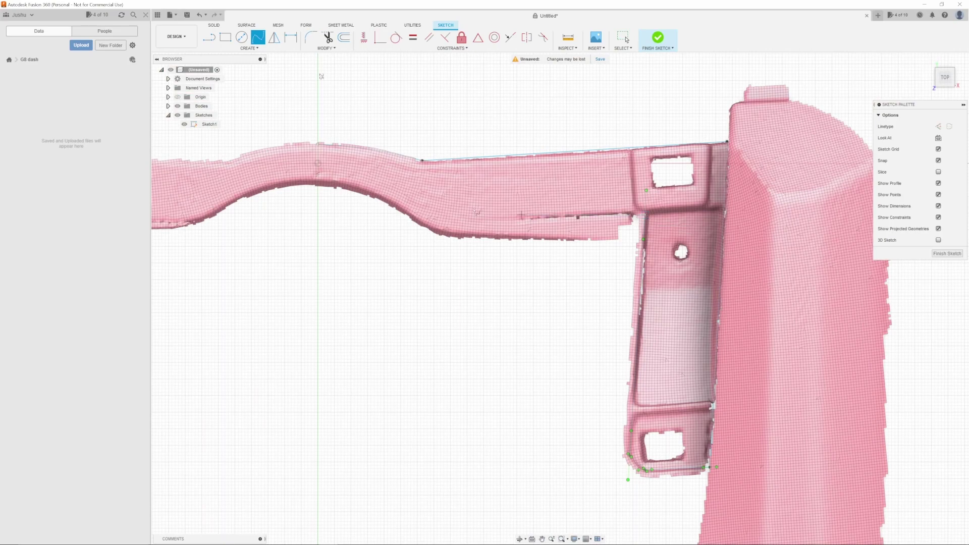
Step: Draw a short straight line along the upper bracket edge
{"action": "key", "text": "l"}
{"action": "scroll", "coordinate": [393, 126], "scroll_direction": "up", "scroll_amount": 3}
{"action": "left_click", "coordinate": [394, 127]}
{"action": "scroll", "coordinate": [394, 167], "scroll_direction": "up", "scroll_amount": 4}
{"action": "left_click", "coordinate": [394, 182]}
{"action": "scroll", "coordinate": [393, 182], "scroll_direction": "down", "scroll_amount": 3}
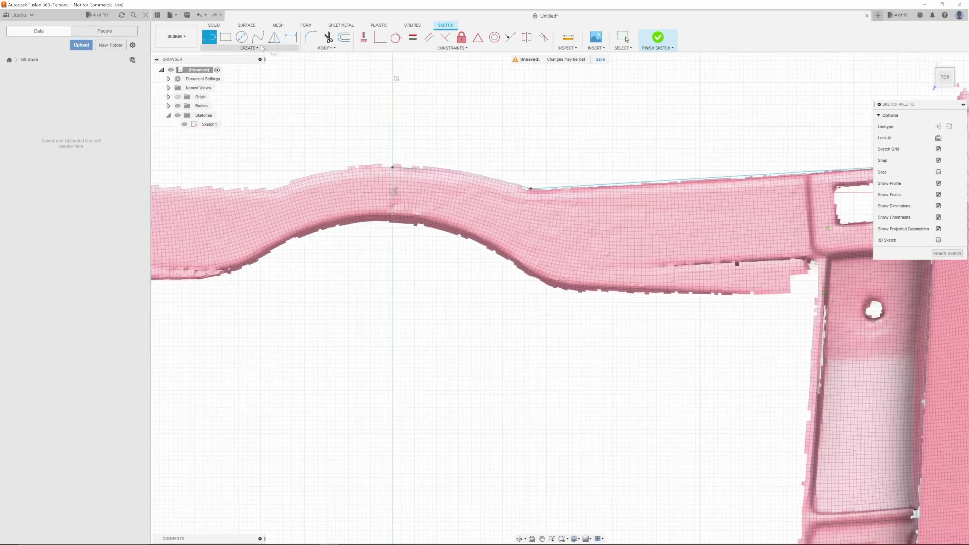
Step: Trace the lower curve with a spline starting from the line's end
{"action": "left_click", "coordinate": [258, 37]}
{"action": "scroll", "coordinate": [241, 209], "scroll_direction": "up", "scroll_amount": 3}
{"action": "left_click", "coordinate": [241, 208]}
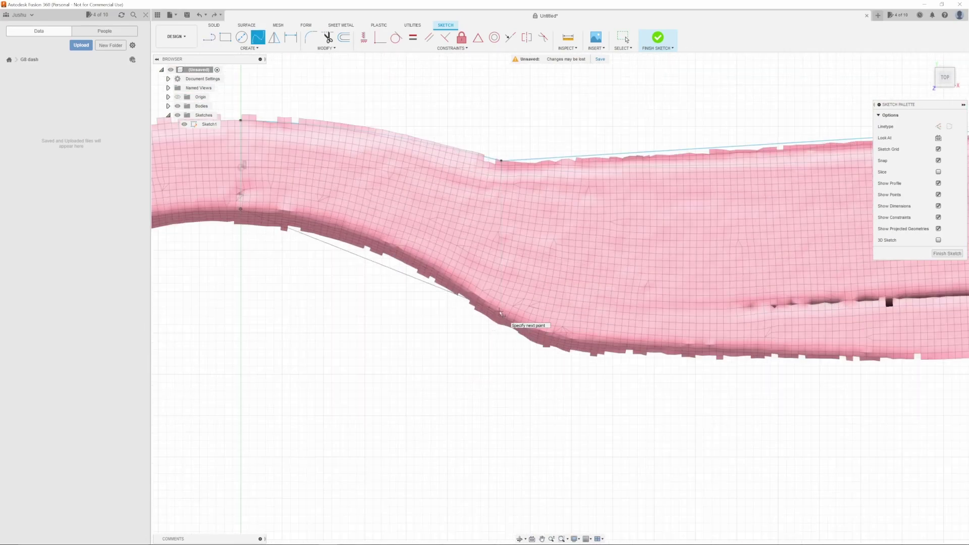
{"action": "key", "text": "Escape"}
{"action": "left_click", "coordinate": [471, 297]}
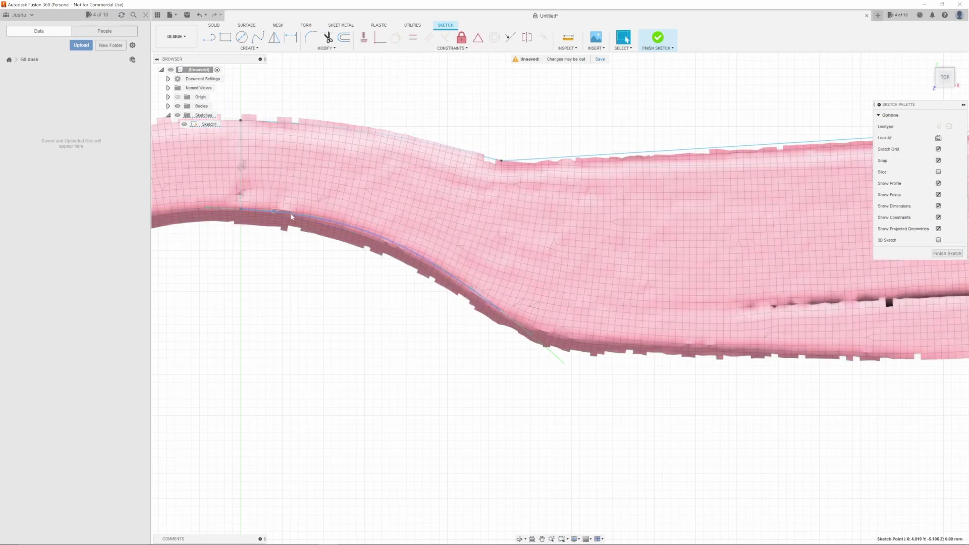
{"action": "scroll", "coordinate": [353, 242], "scroll_direction": "down", "scroll_amount": 2}
{"action": "key", "text": "Escape"}
{"action": "right_click", "coordinate": [426, 270]}
Step: Draw a 2-point rectangle over the square opening in the scan
{"action": "left_click", "coordinate": [384, 264]}
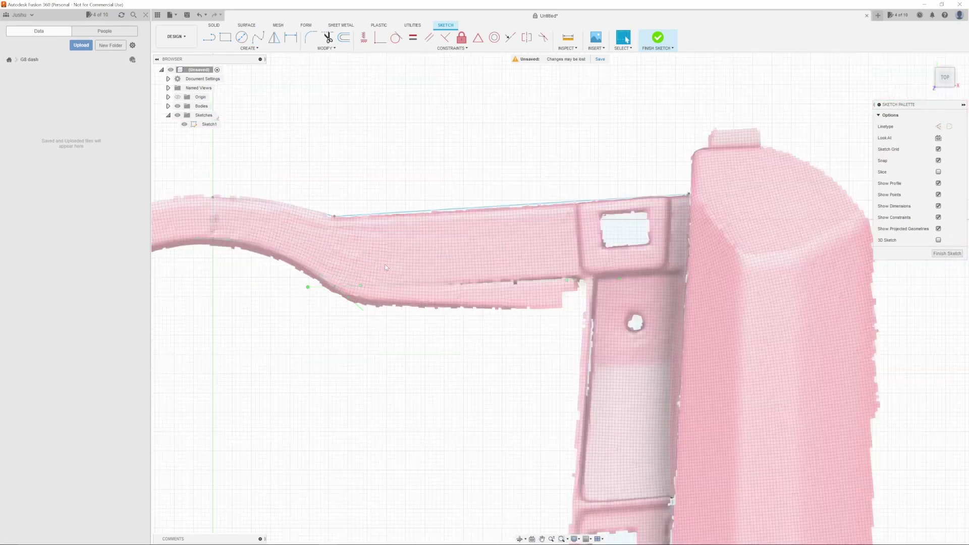
{"action": "left_click", "coordinate": [184, 116]}
{"action": "key", "text": "r"}
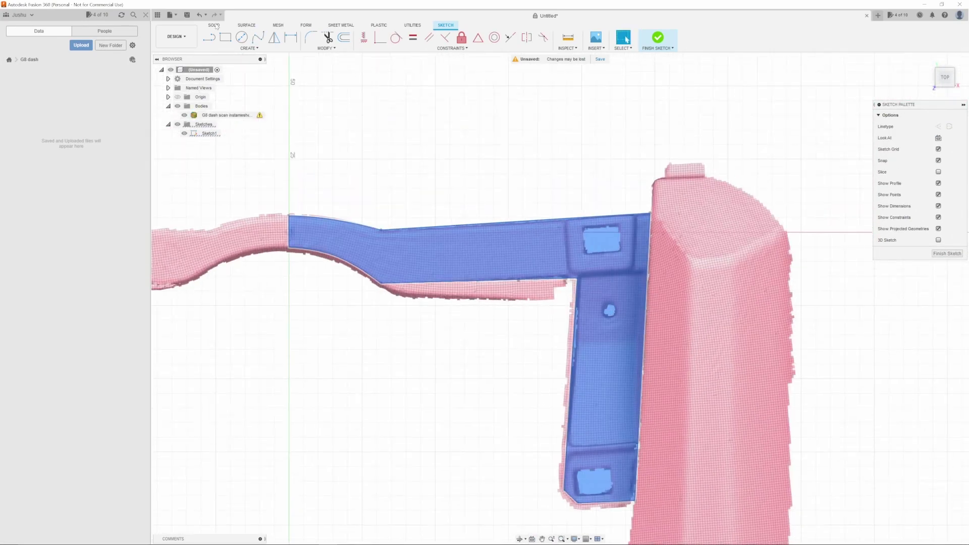
{"action": "scroll", "coordinate": [446, 187], "scroll_direction": "up", "scroll_amount": 5}
{"action": "left_click", "coordinate": [445, 187]}
{"action": "left_click", "coordinate": [596, 292]}
Step: Draw a 3-point circle over the round hole and finish the sketch
{"action": "middle_click_drag", "start_coordinate": [596, 293], "coordinate": [566, 141]}
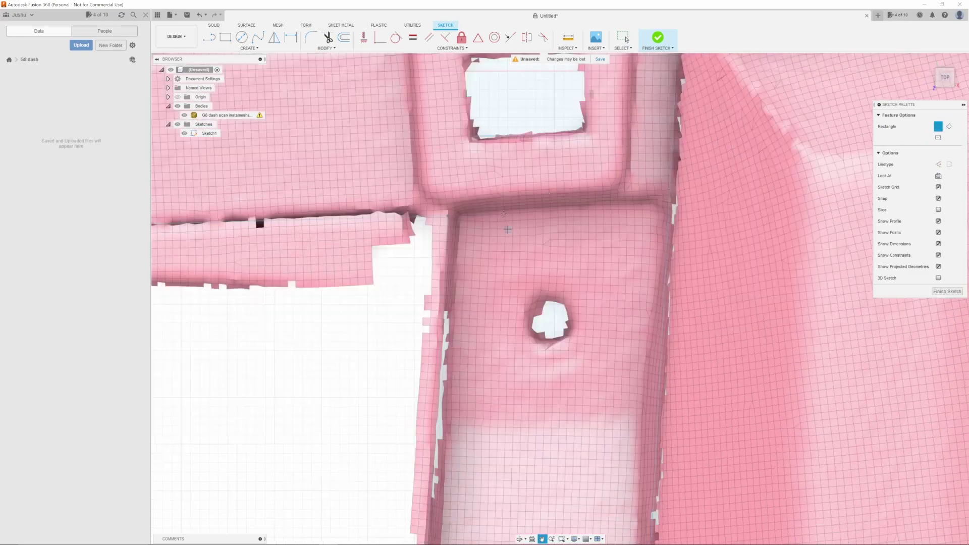
{"action": "scroll", "coordinate": [516, 433], "scroll_direction": "down", "scroll_amount": 2}
{"action": "key", "text": "c"}
{"action": "middle_click_drag", "start_coordinate": [532, 406], "coordinate": [596, 462]}
{"action": "scroll", "coordinate": [509, 342], "scroll_direction": "up", "scroll_amount": 4}
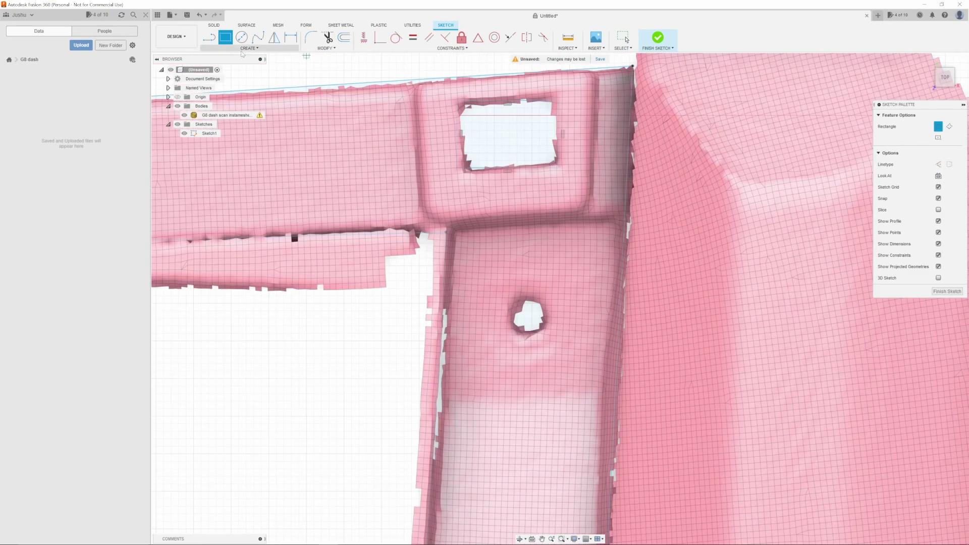
{"action": "left_click", "coordinate": [539, 317]}
{"action": "scroll", "coordinate": [539, 317], "scroll_direction": "down", "scroll_amount": 8}
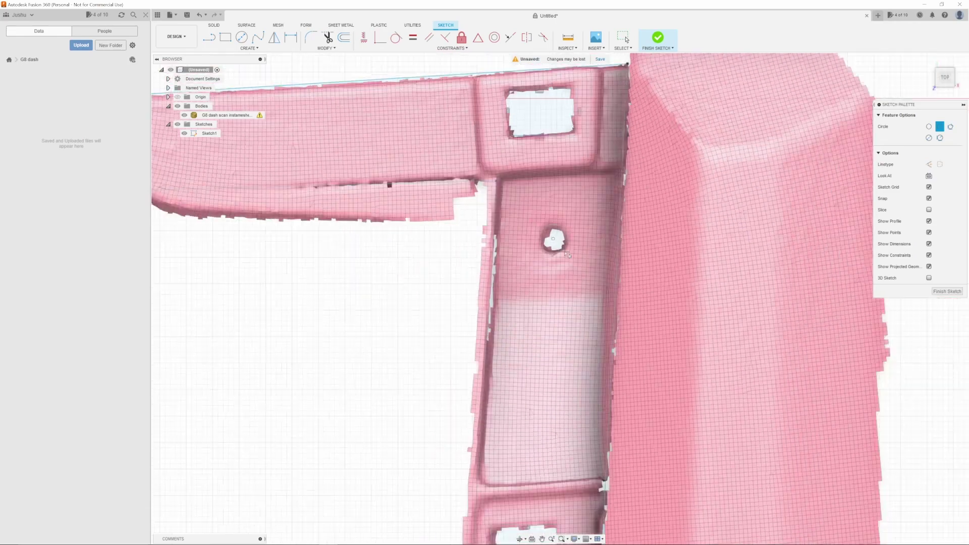
{"action": "right_click", "coordinate": [498, 161]}
{"action": "left_click", "coordinate": [472, 157]}
Step: Hide the scan mesh and extrude the sketch profile 1 mm into solid Body1
{"action": "middle_click_drag", "start_coordinate": [539, 311], "coordinate": [550, 327], "text": "shift"}
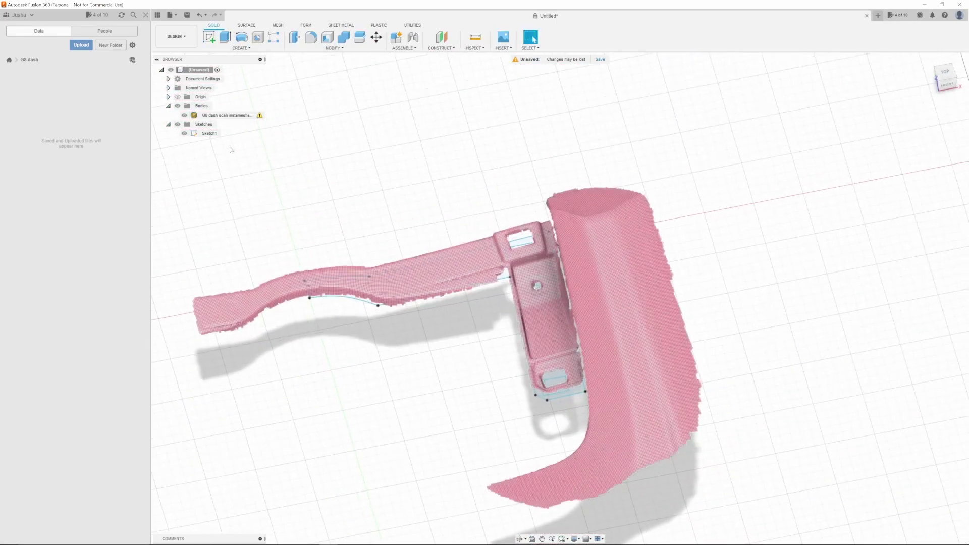
{"action": "key", "text": "v"}
{"action": "left_click", "coordinate": [560, 329]}
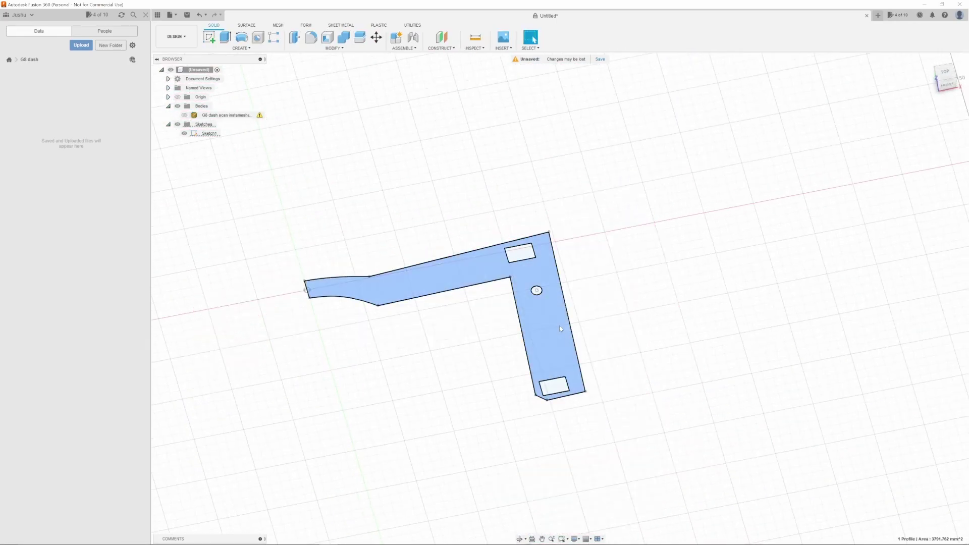
{"action": "key", "text": "e"}
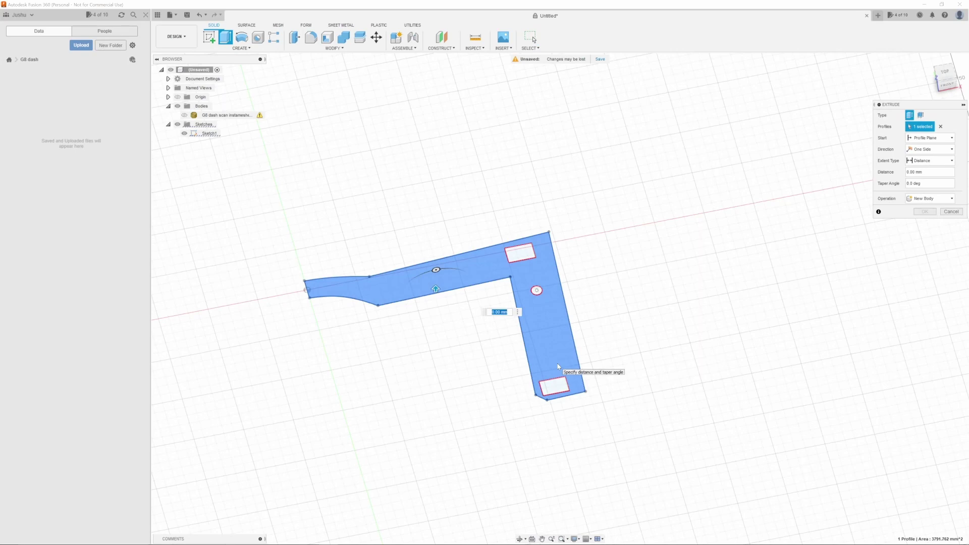
{"action": "type", "text": "5"}
{"action": "type", "text": "01"}
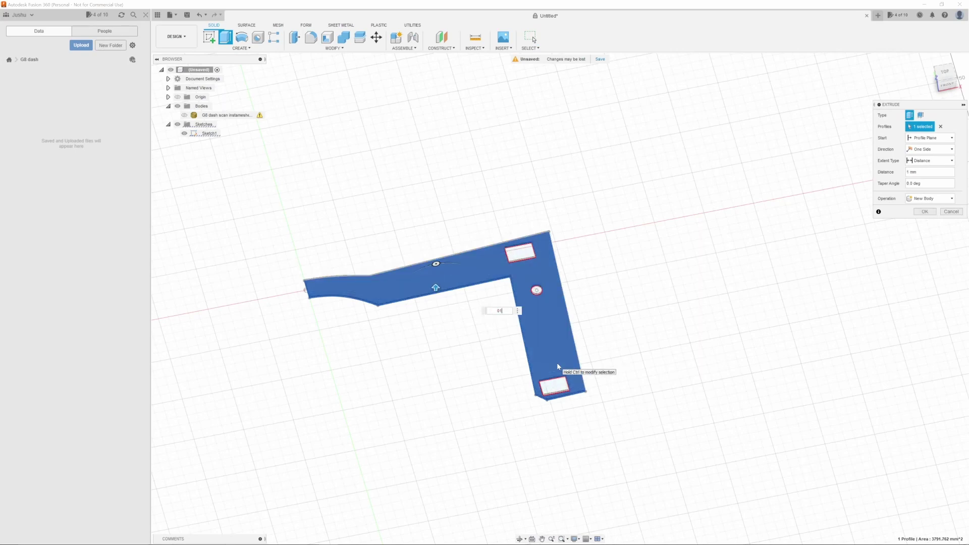
{"action": "type", "text": "0"}
{"action": "key", "text": "Return"}
Step: Show the scan mesh again and view the new body from an oblique angle
{"action": "middle_click_drag", "start_coordinate": [556, 363], "coordinate": [489, 341], "text": "shift"}
{"action": "left_click", "coordinate": [184, 115]}
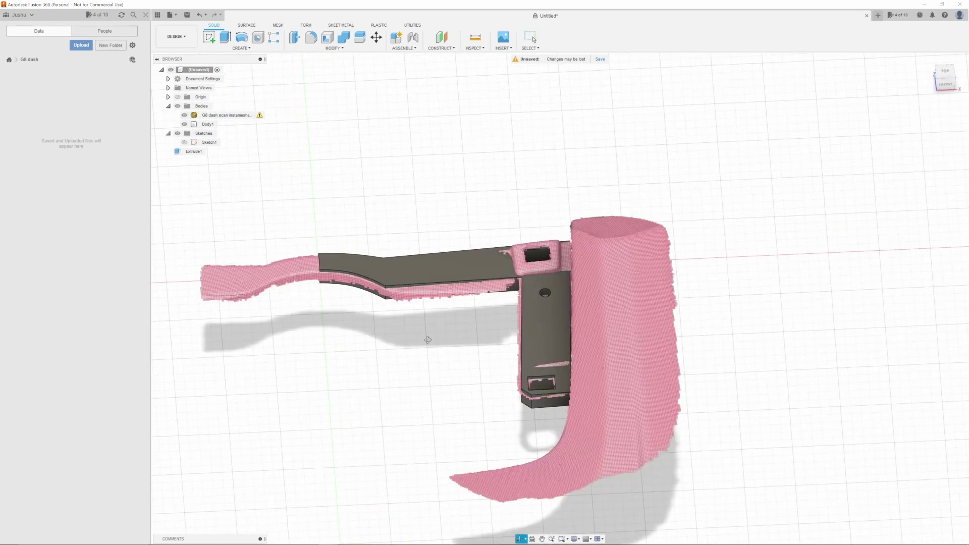
{"action": "middle_click_drag", "start_coordinate": [414, 322], "coordinate": [434, 329], "text": "shift"}
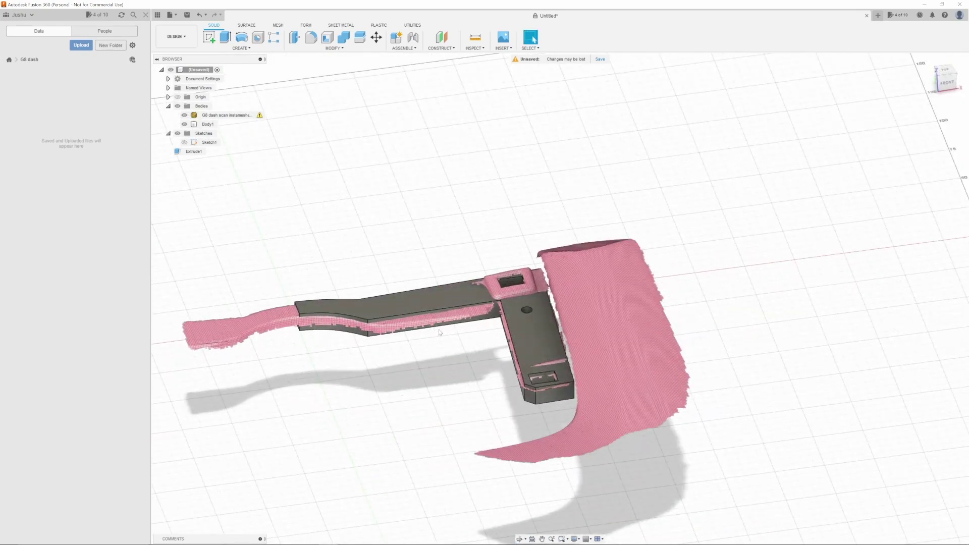